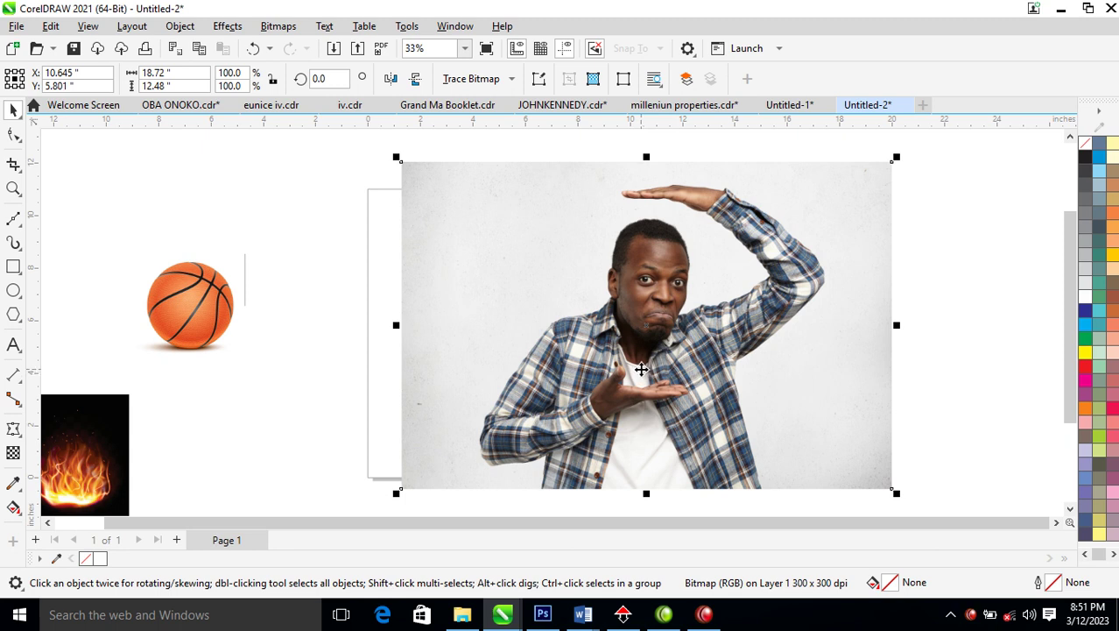
Nudge the man photo slightly up and draw a 3.269-inch circle over the basketball
left_click_drag(642, 400, 634, 367)
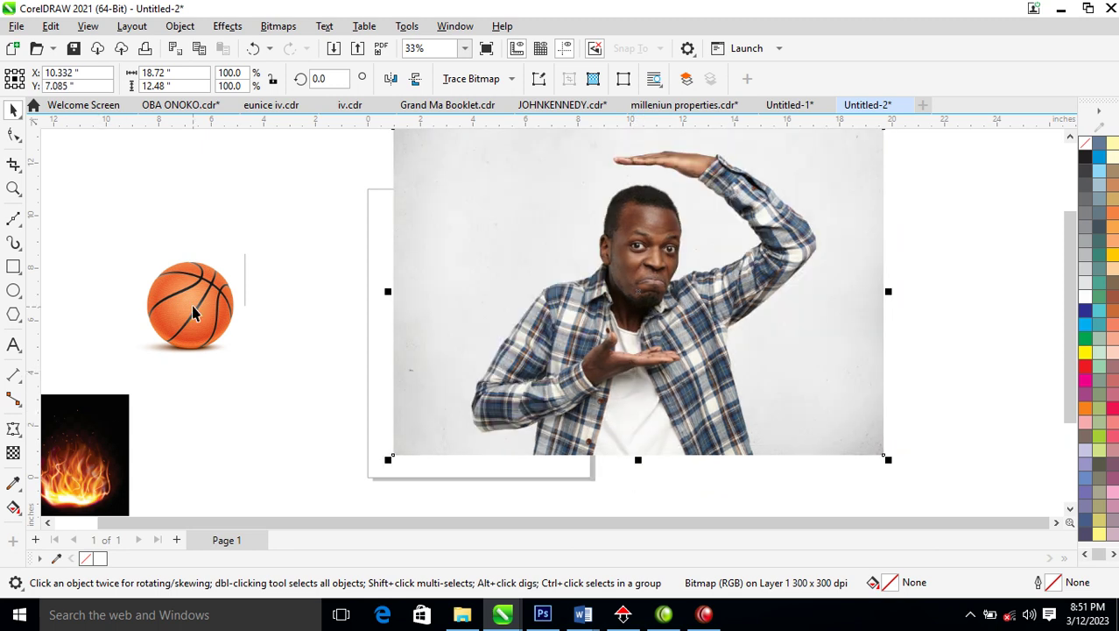
left_click_drag(193, 312, 217, 344)
key("z")
left_click_drag(133, 223, 343, 430)
left_click(14, 291)
left_click_drag(421, 251, 588, 415)
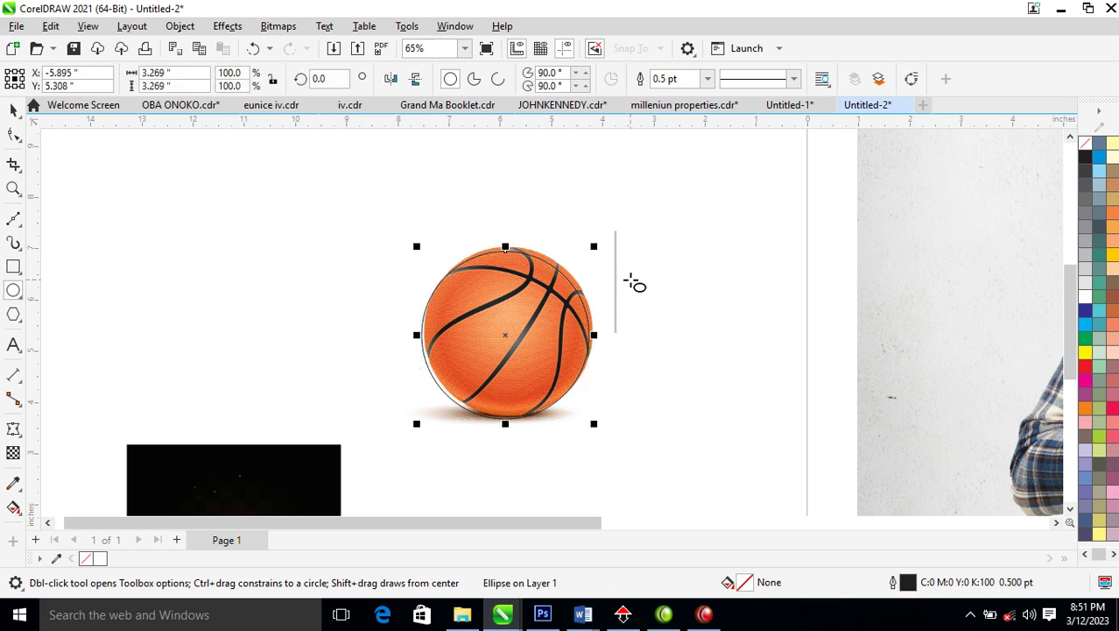
Fill the circle dark blue (C100 M100 Y0 K0) and move the basketball beside it
left_click(1086, 309)
key("space")
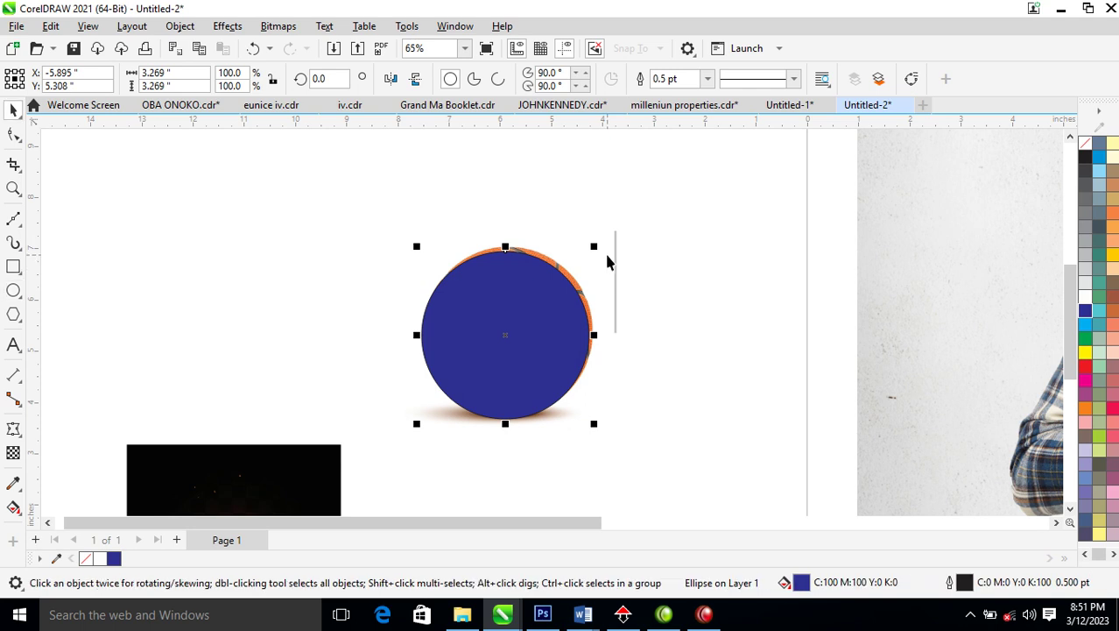
left_click_drag(609, 258, 696, 224)
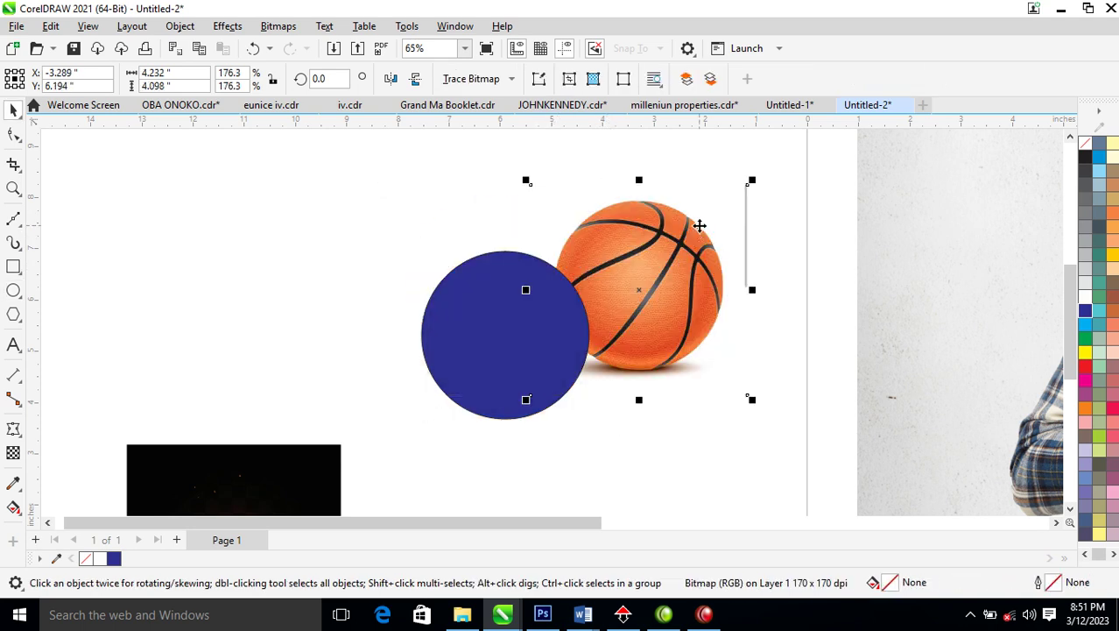
Start placing the basketball with Object > PowerClip > Place Inside Frame
left_click(181, 27)
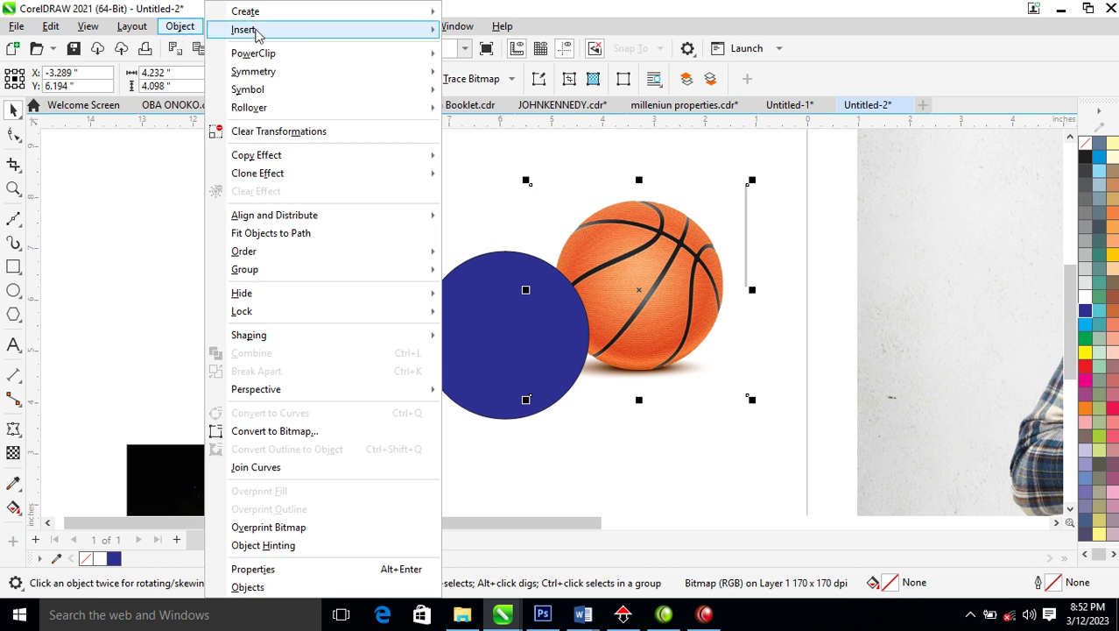
mouse_move(261, 51)
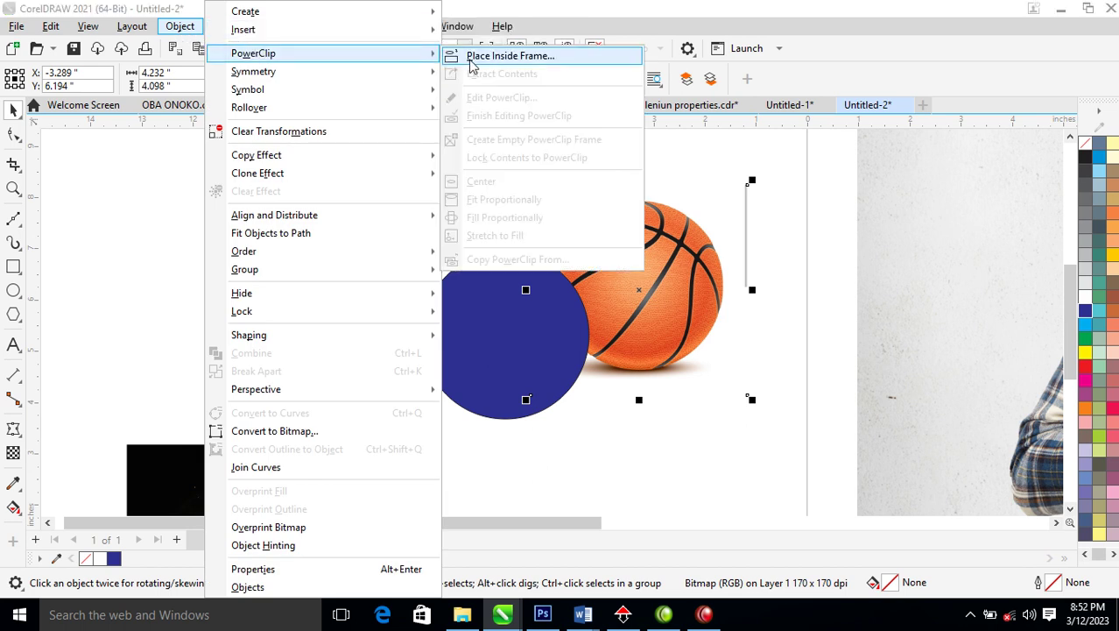
left_click(488, 58)
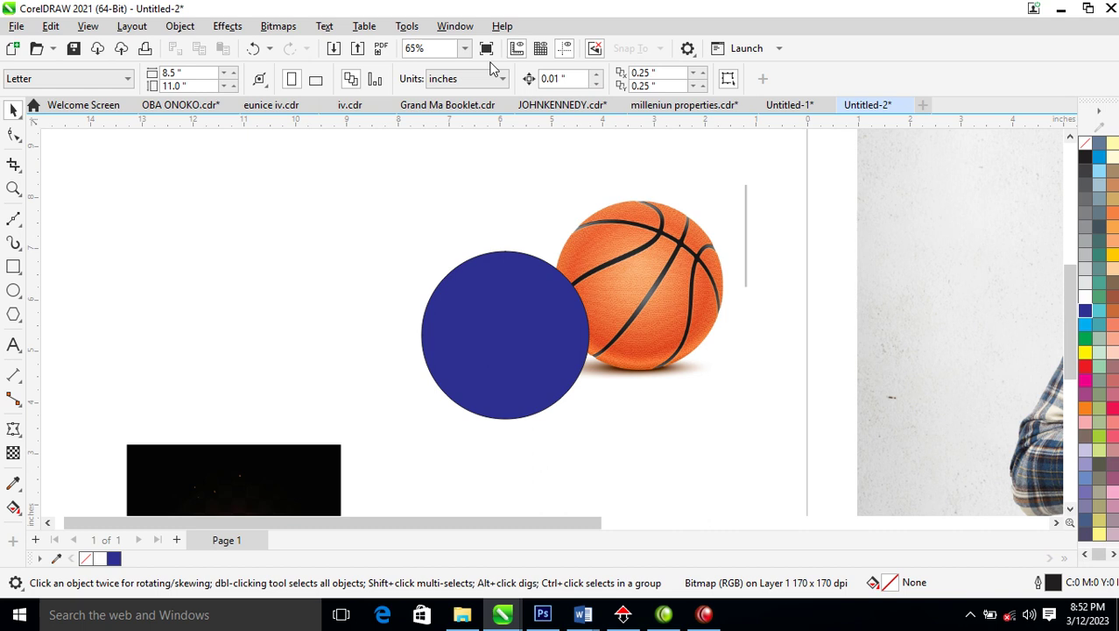
Clip the basketball into the blue circle and shift it so it fills the circle
left_click(500, 297)
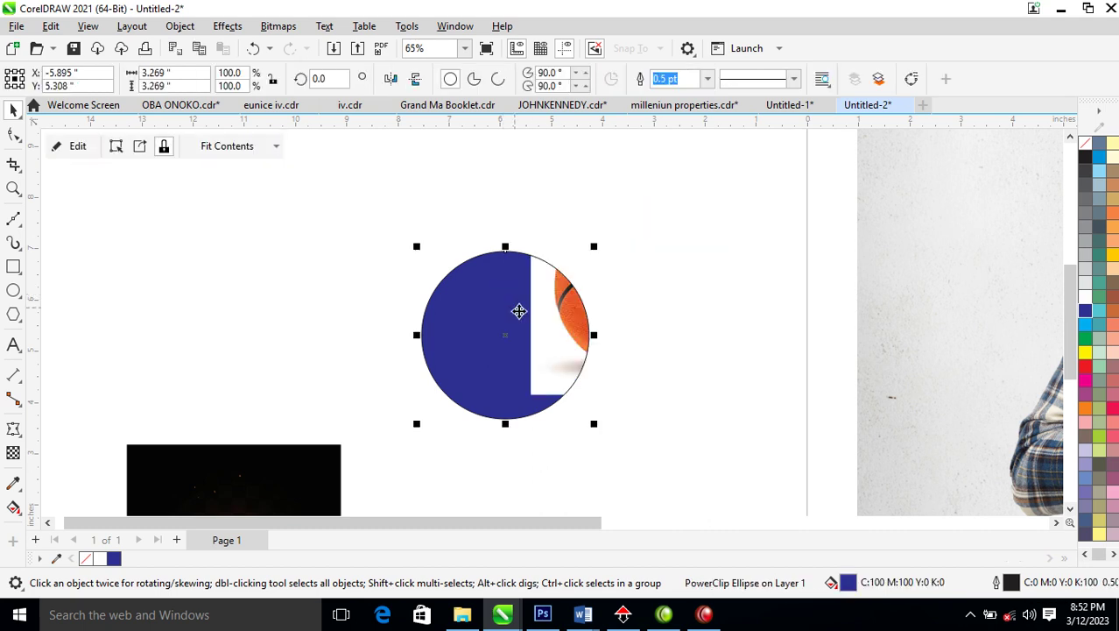
left_click(564, 306)
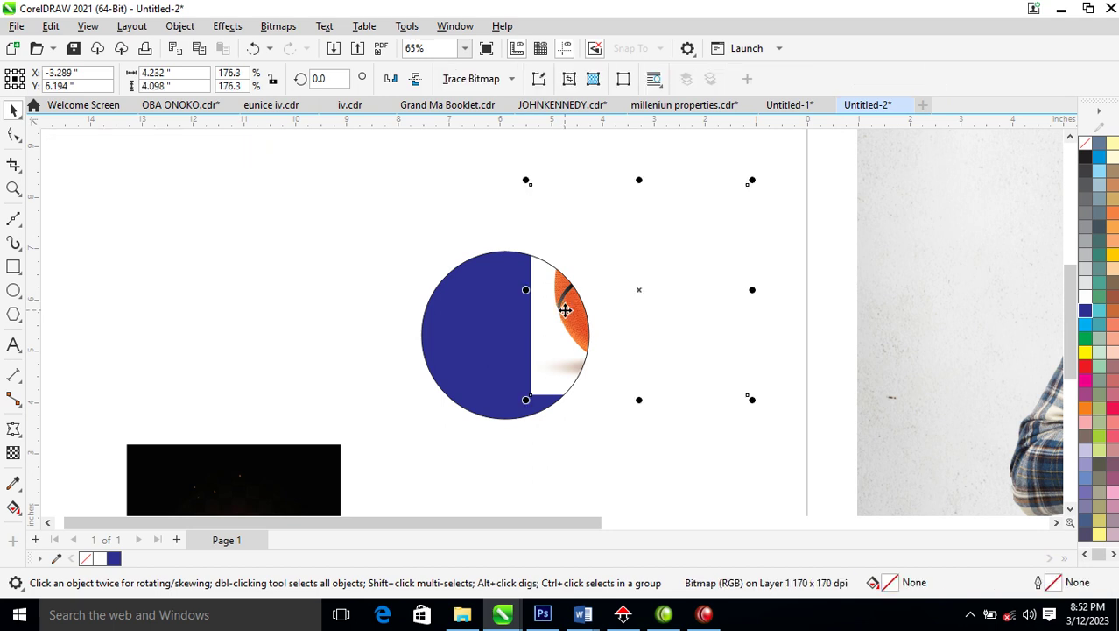
left_click_drag(569, 308, 439, 358)
left_click_drag(514, 335, 510, 332)
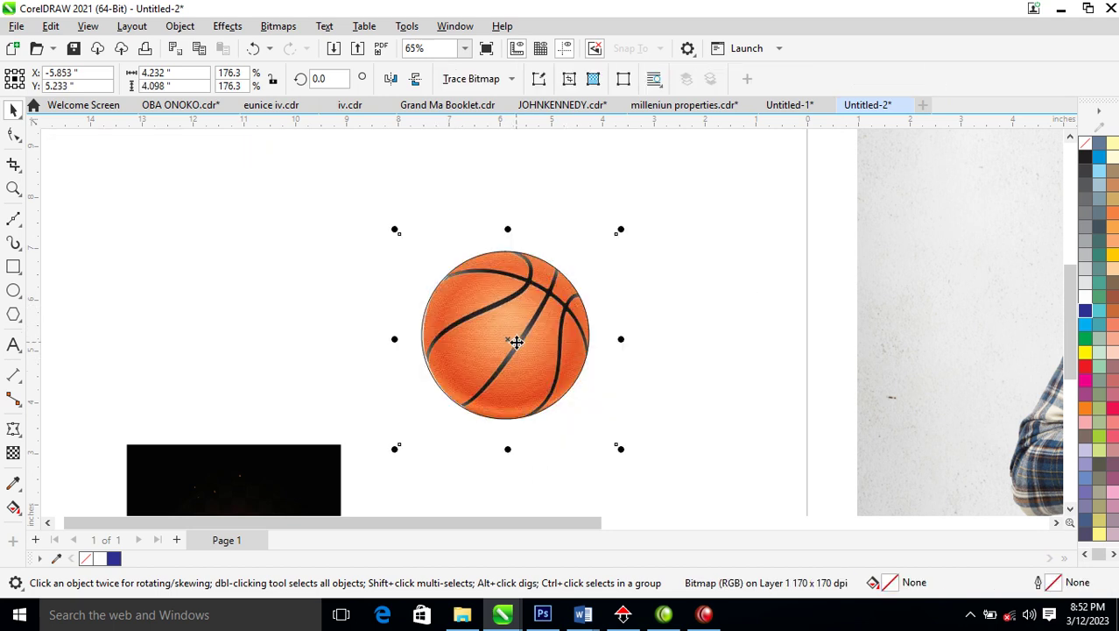
left_click(514, 349, "ctrl")
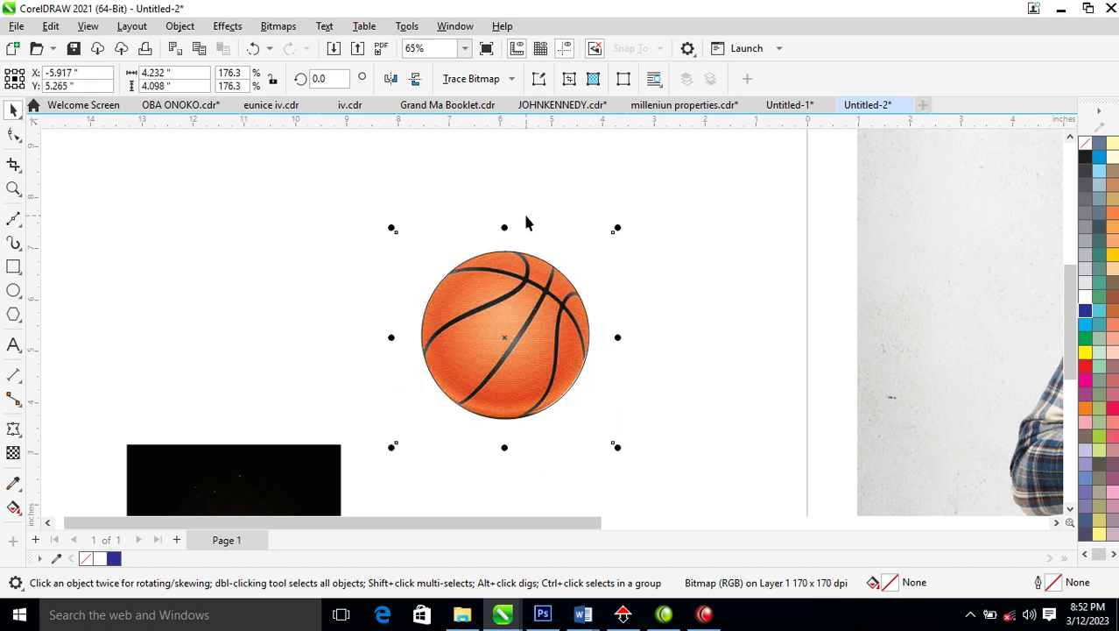
left_click_drag(617, 447, 624, 457)
Remove the outline from the basketball circle
left_click(559, 207)
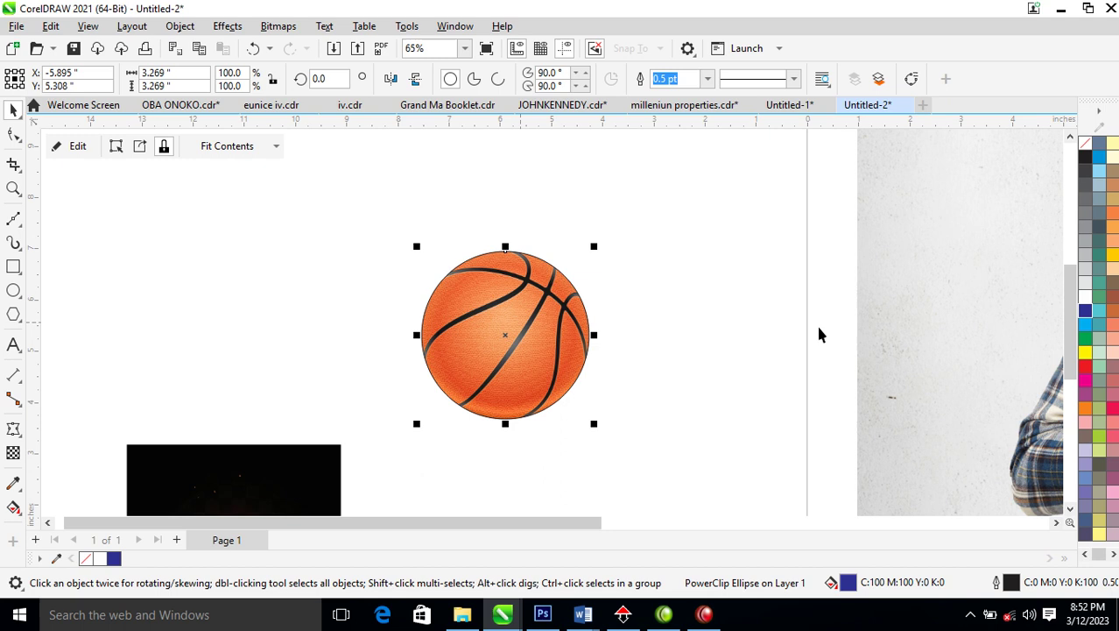
right_click(1089, 151)
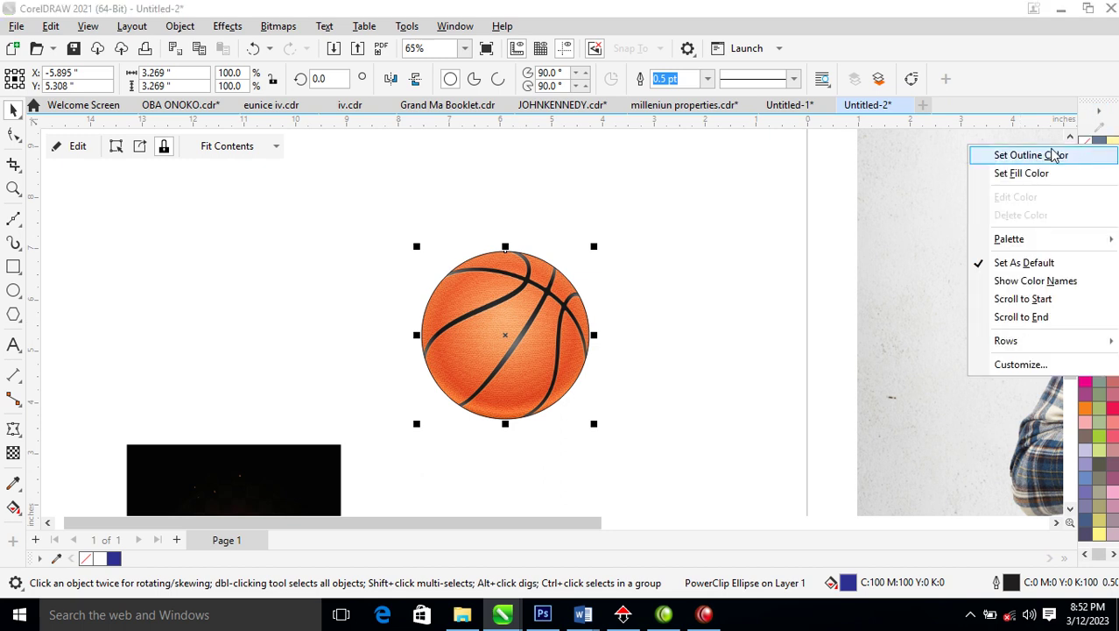
left_click(1053, 156)
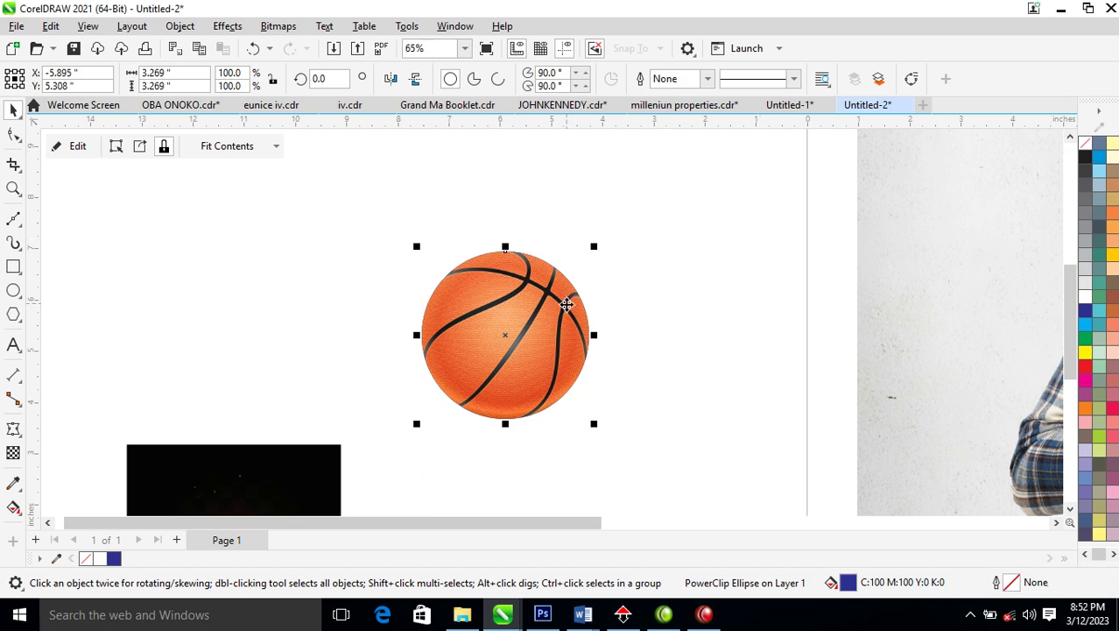
Zoom from the man's torso in onto his hand and pick the Bézier tool
scroll(570, 296, "down", 3)
scroll(548, 327, "down", 1)
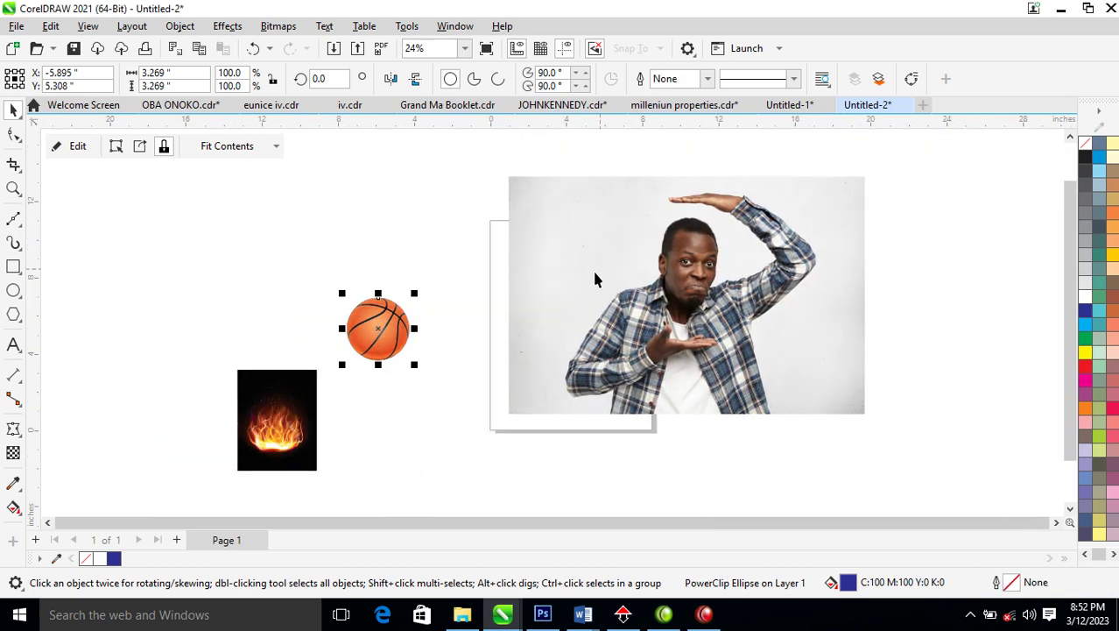
key("z")
left_click_drag(550, 294, 751, 412)
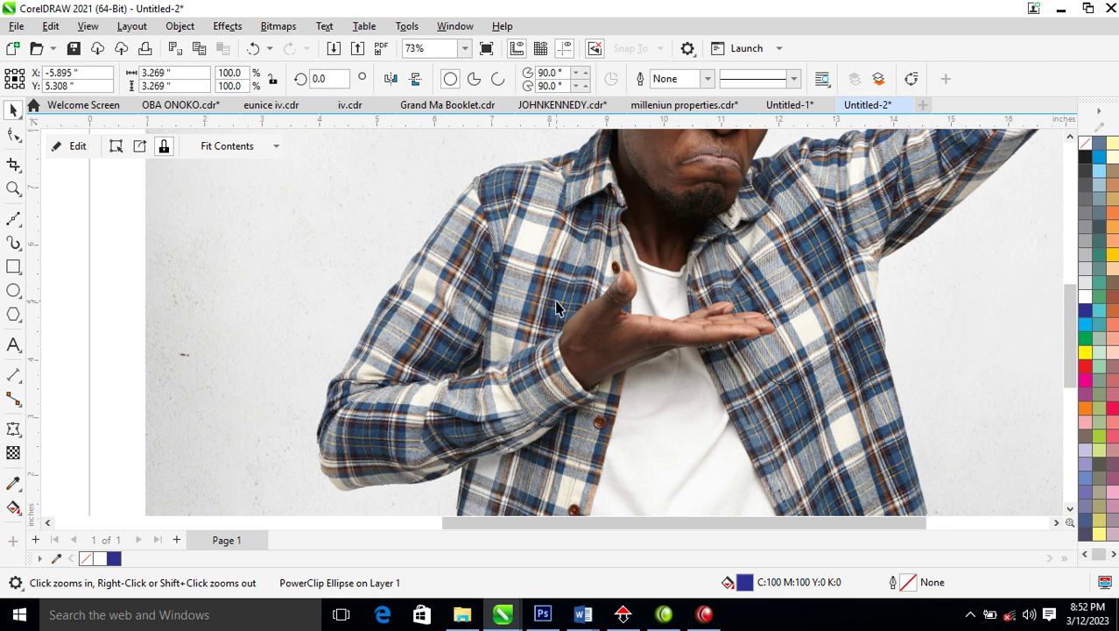
left_click_drag(425, 220, 741, 417)
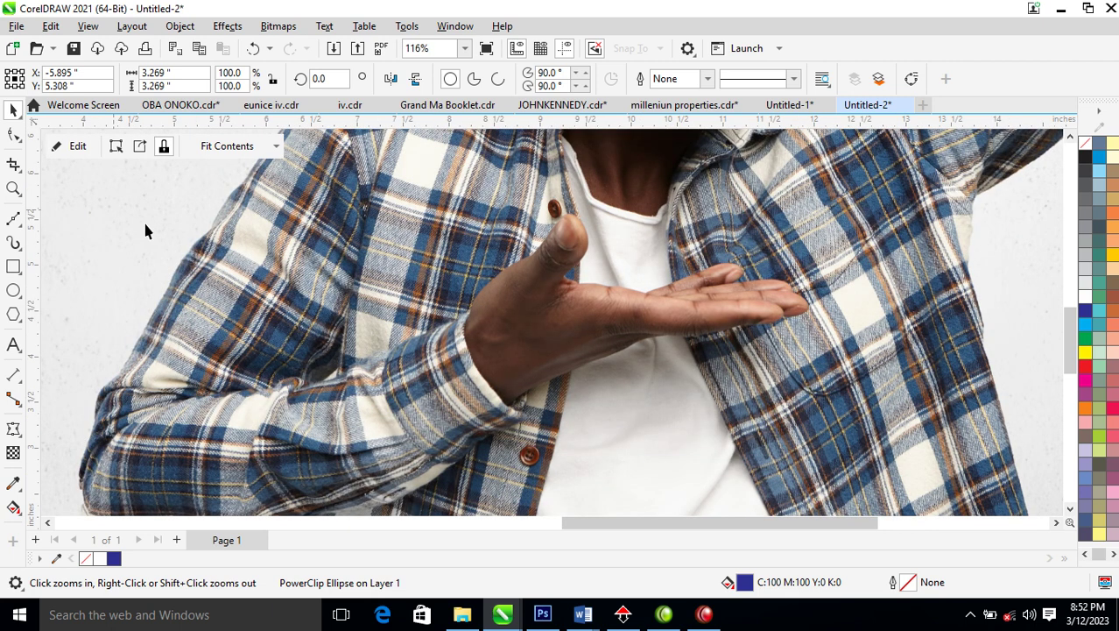
left_click(14, 220)
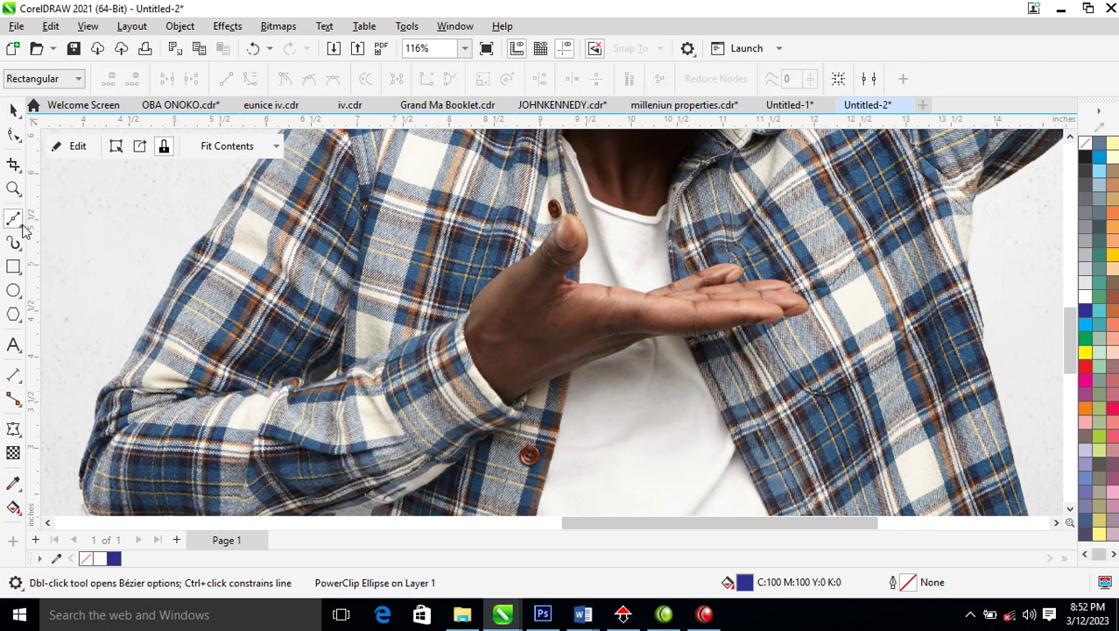
Trace Bézier nodes from the man's thumb around its tip and along the hand's edge
left_click(567, 278)
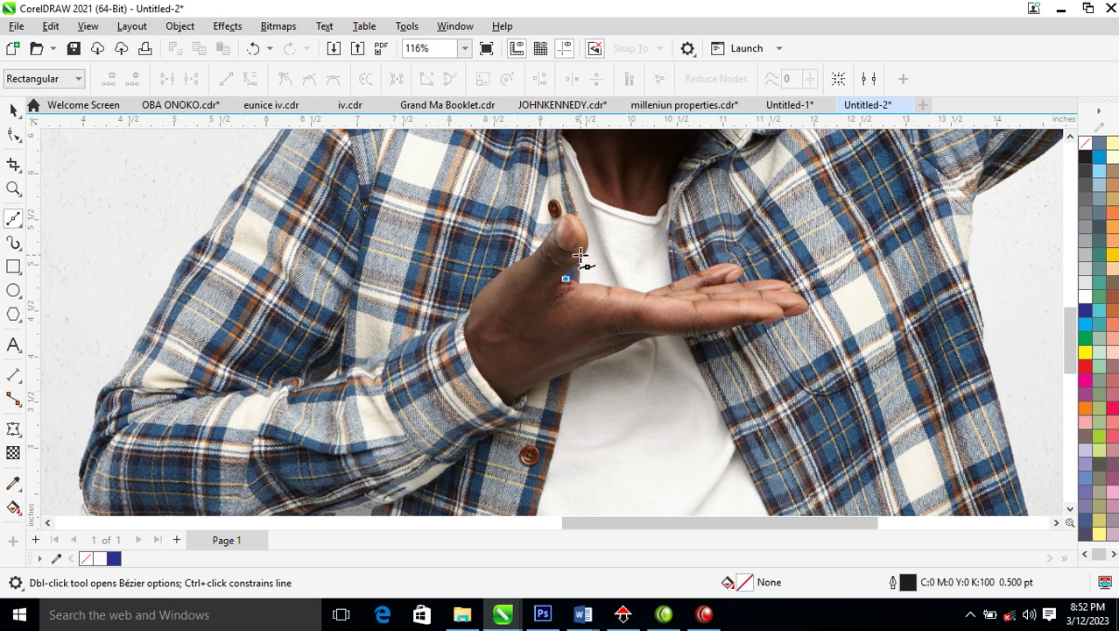
key("space")
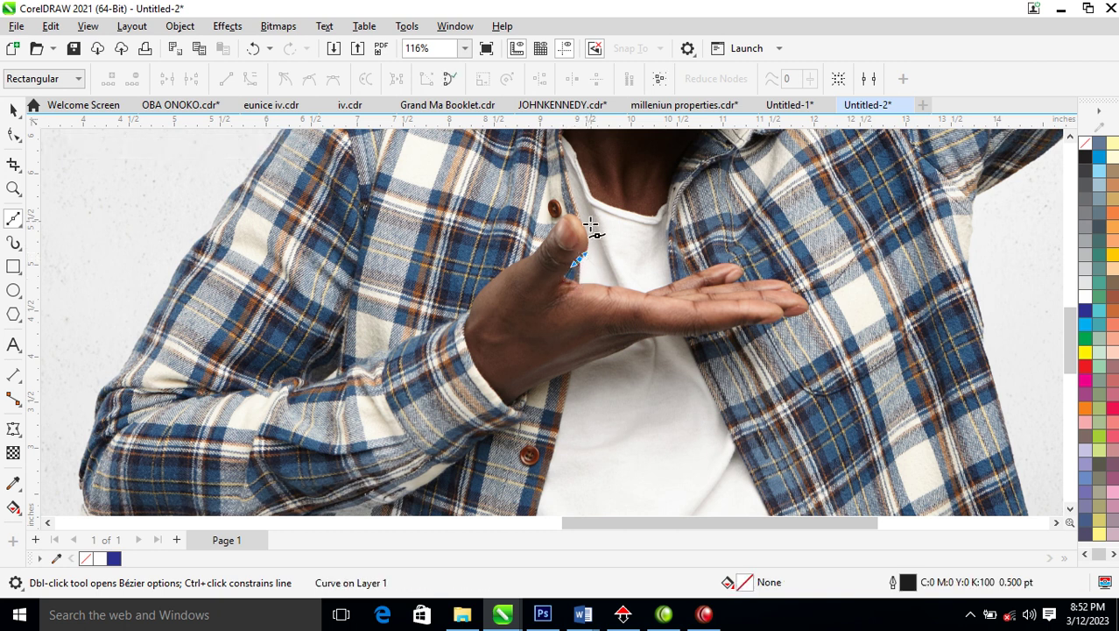
left_click(584, 226)
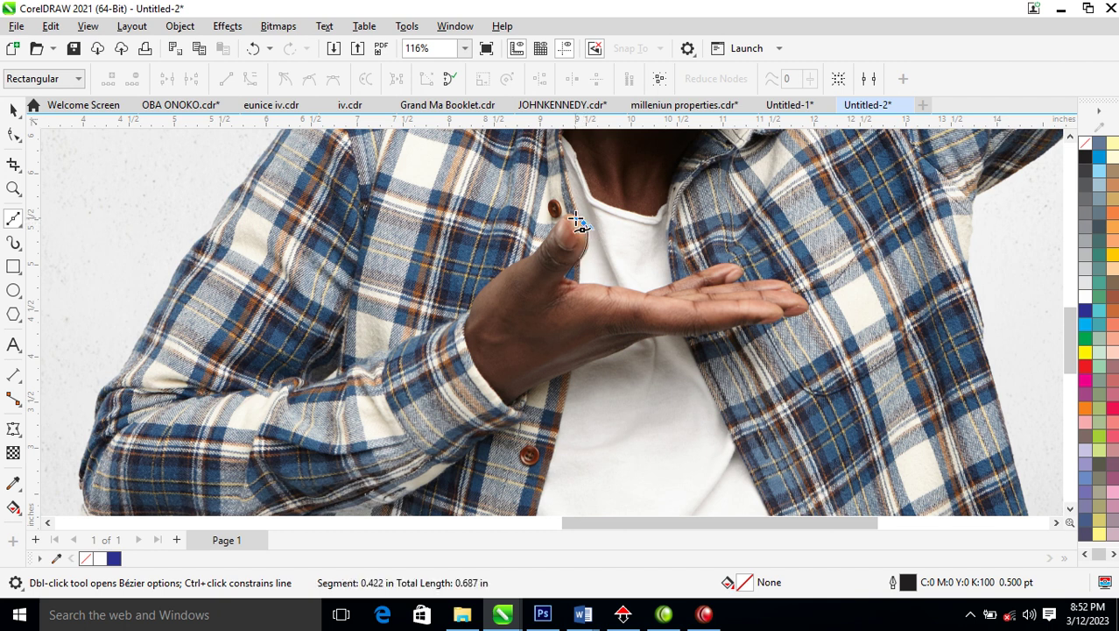
key("space")
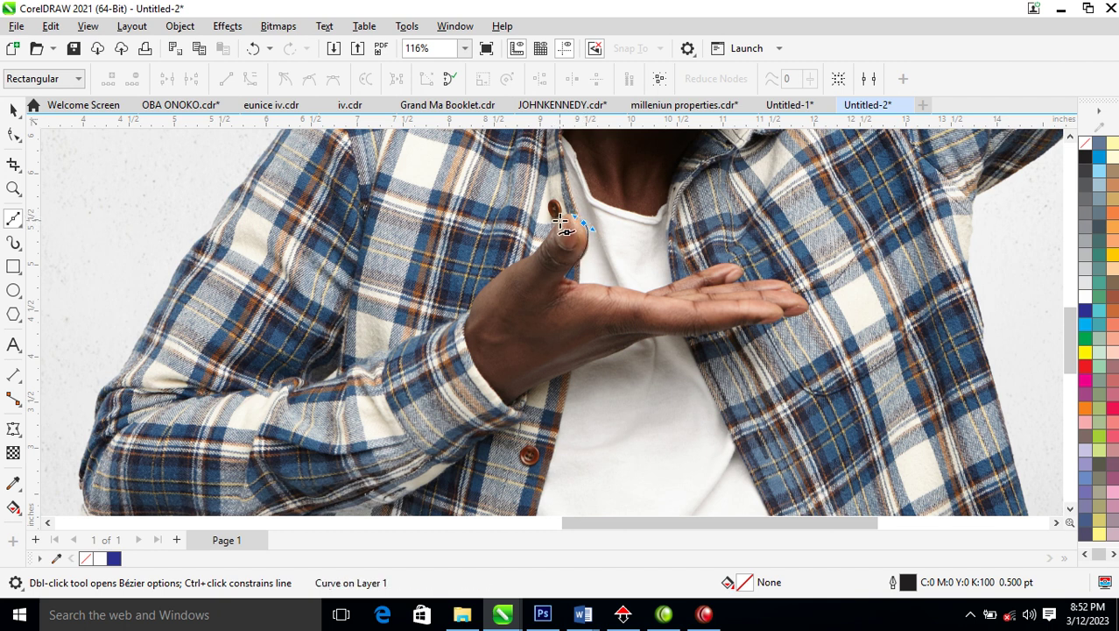
left_click(561, 218)
key("space")
left_click(532, 255)
key("space")
left_click(508, 269)
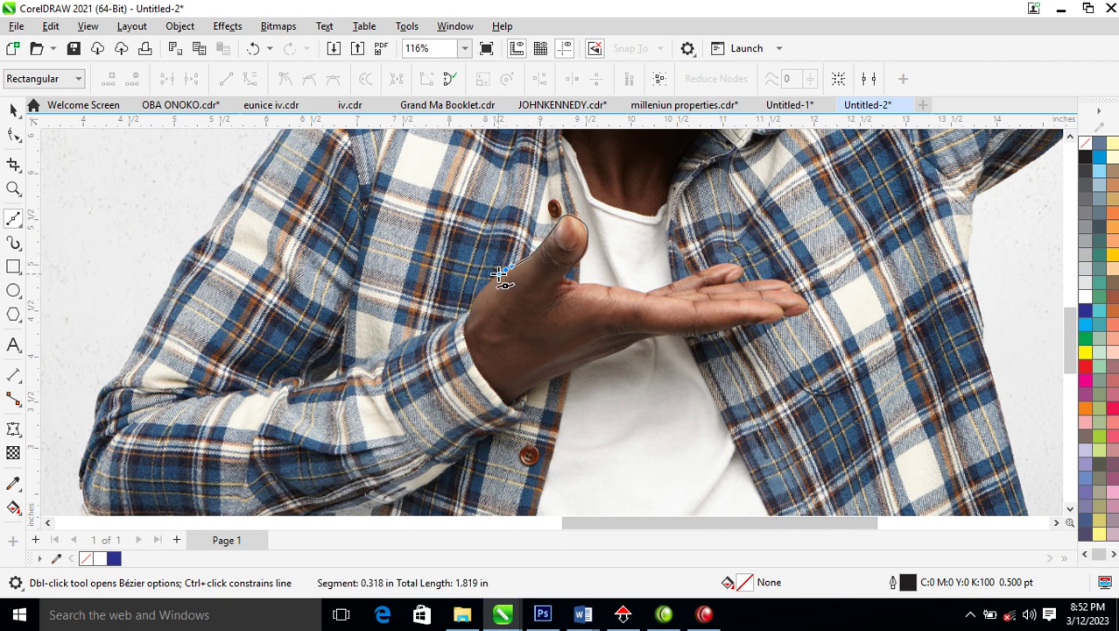
key("space")
left_click(473, 298)
key("space")
left_click(468, 311)
Continue the trace down along the sleeve cuff and lower edge, curving back toward the wrist
left_click(396, 350)
key("space")
left_click(358, 362)
key("space")
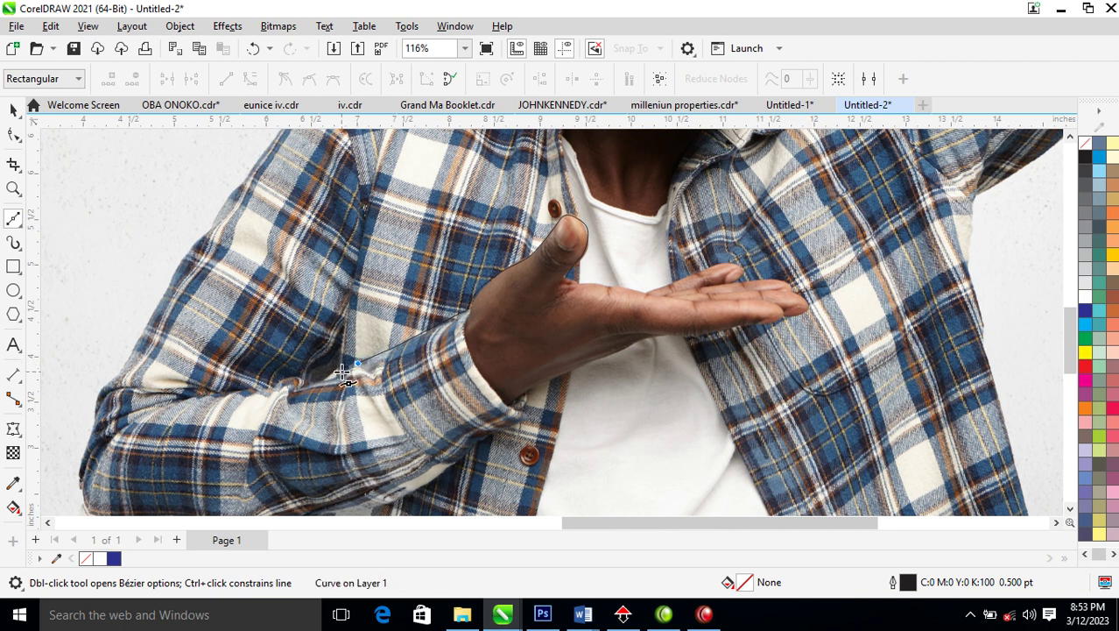
left_click(338, 377)
left_click(301, 387)
left_click(1070, 509)
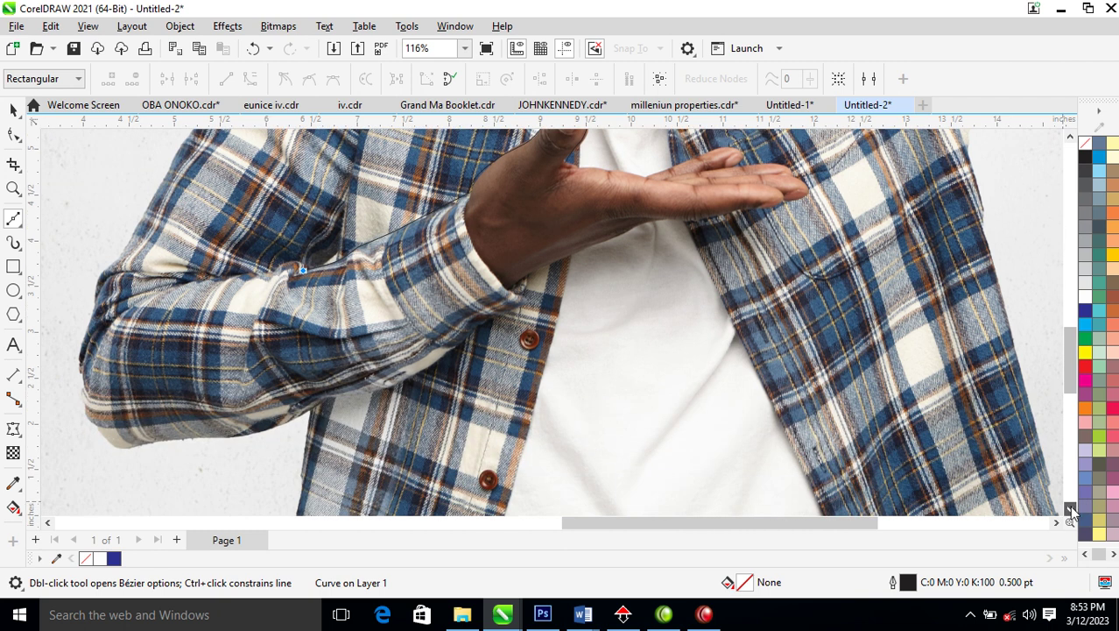
left_click(260, 431)
left_click(319, 406)
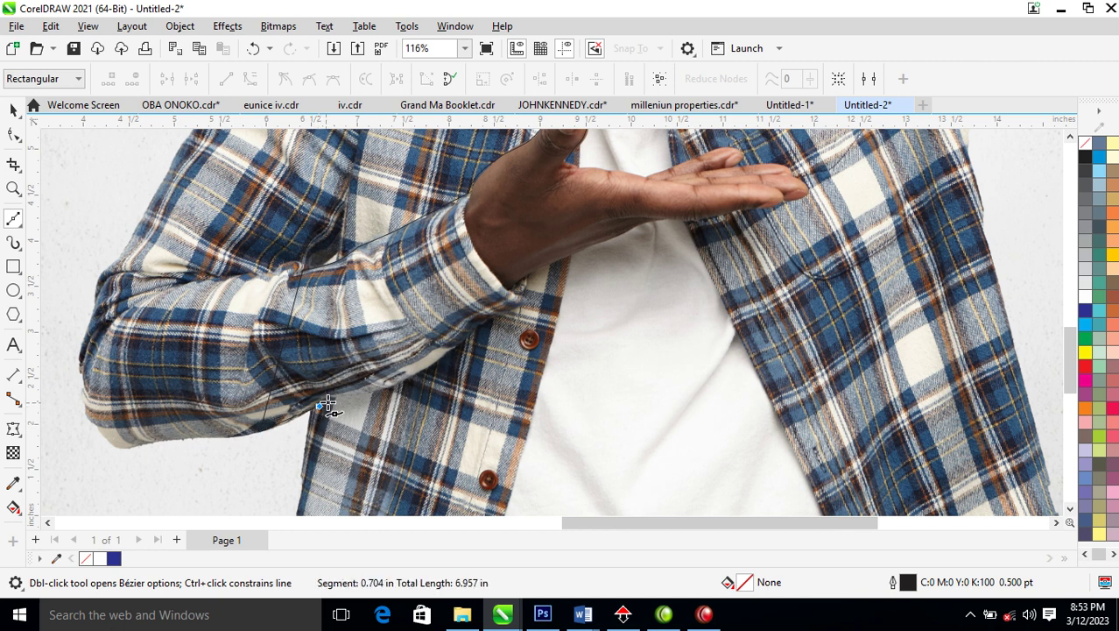
left_click_drag(381, 384, 531, 282)
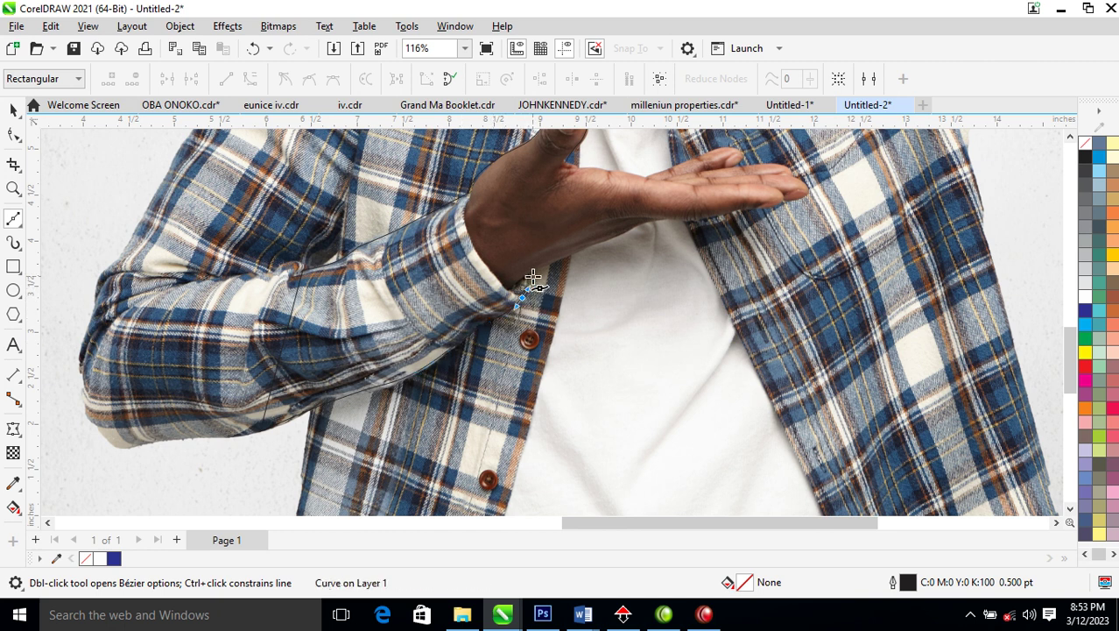
Trace around the fingertips, undo a stray segment, and close the curve at the thumb's start node
left_click_drag(628, 240, 785, 202)
left_click_drag(769, 184, 690, 183)
left_click_drag(624, 172, 568, 168)
key("ctrl+z")
left_click(565, 164)
scroll(1047, 162, "up", 3)
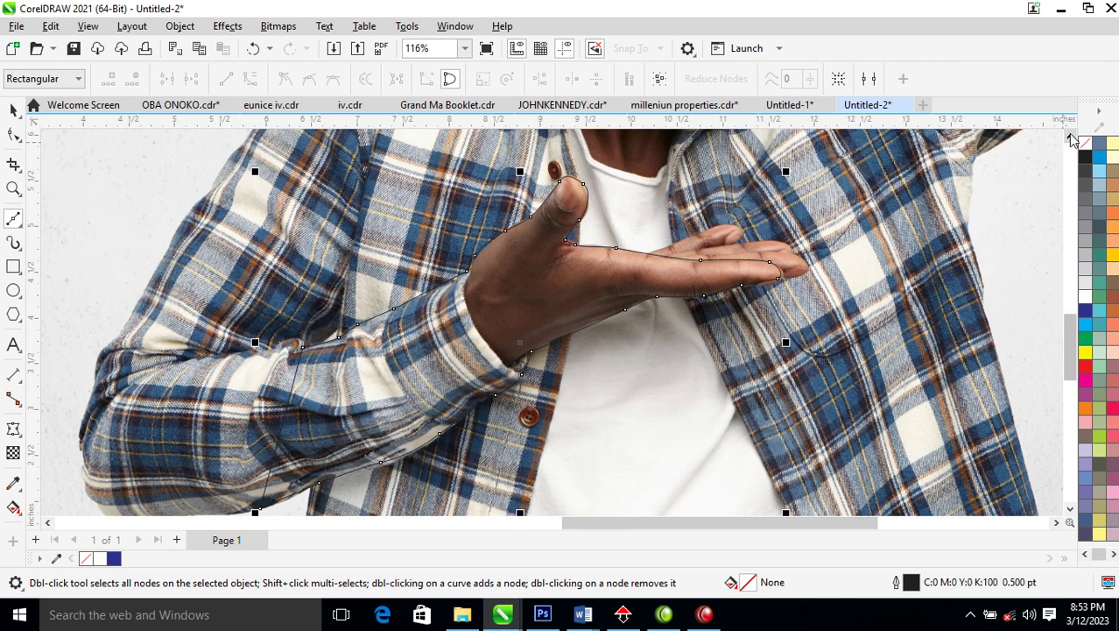
Fill the traced hand shape white and right-drag the man photo onto it
left_click(1085, 296)
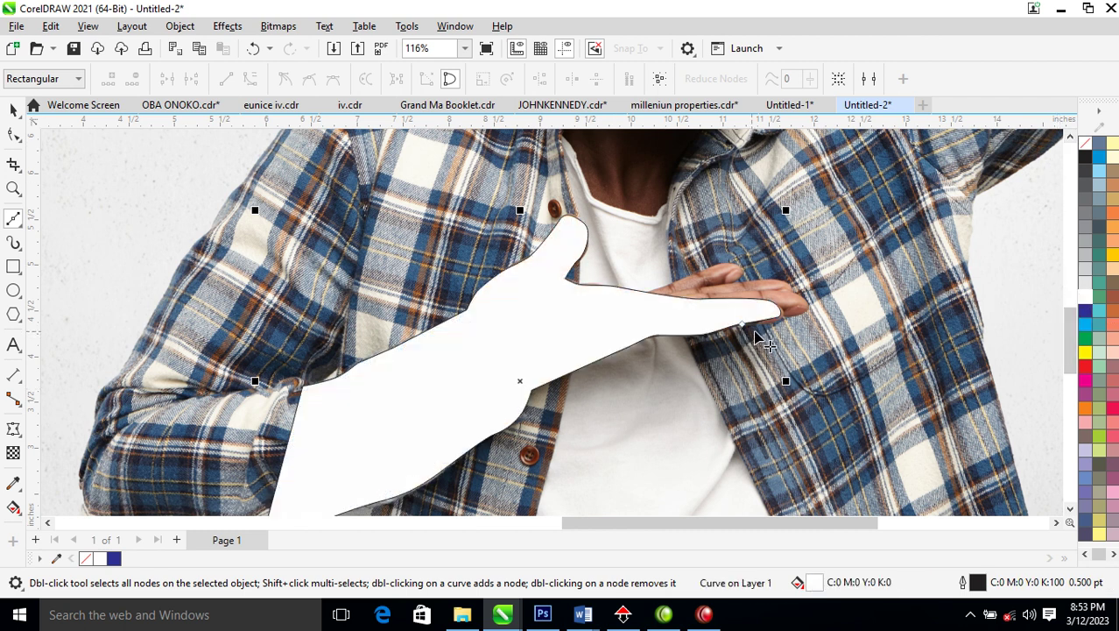
key("space")
scroll(851, 279, "down", 2)
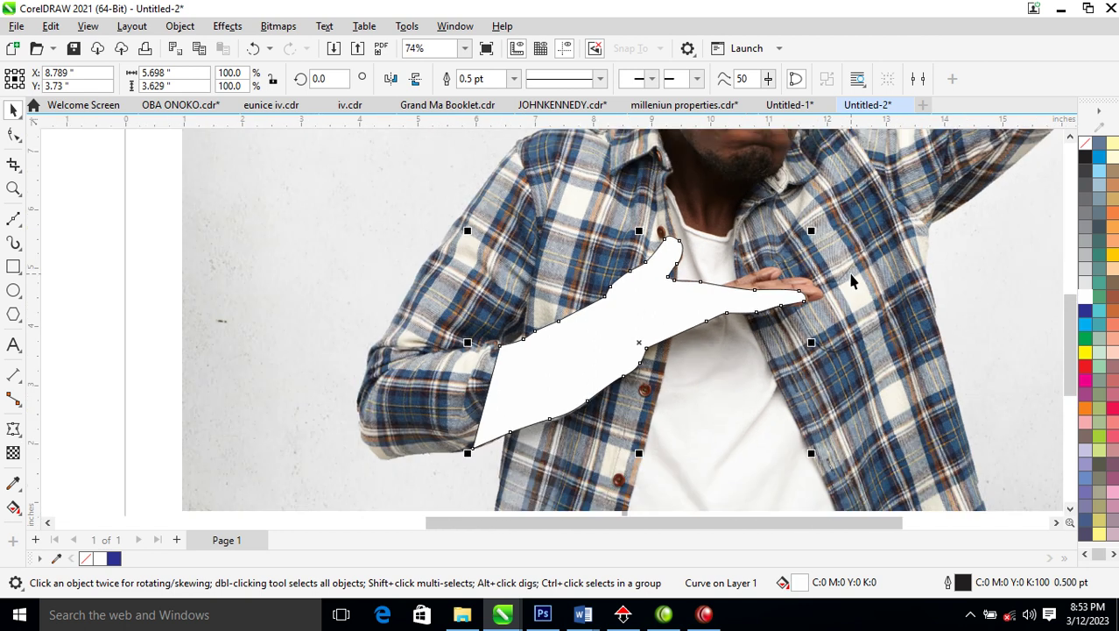
left_click_drag(1051, 293, 352, 354)
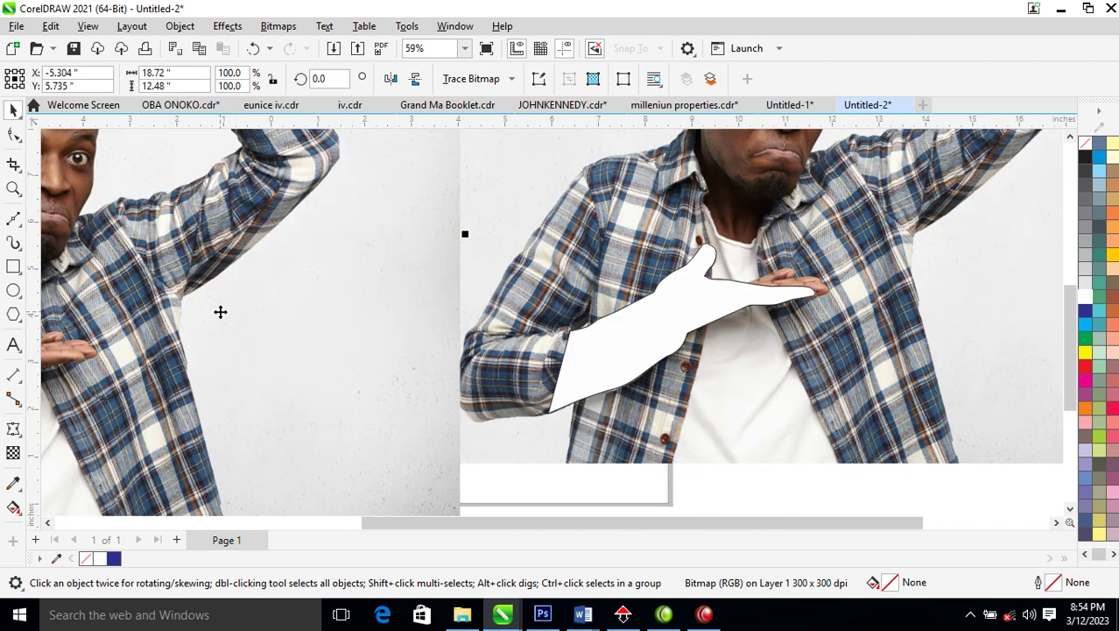
left_click_drag(213, 319, 663, 326)
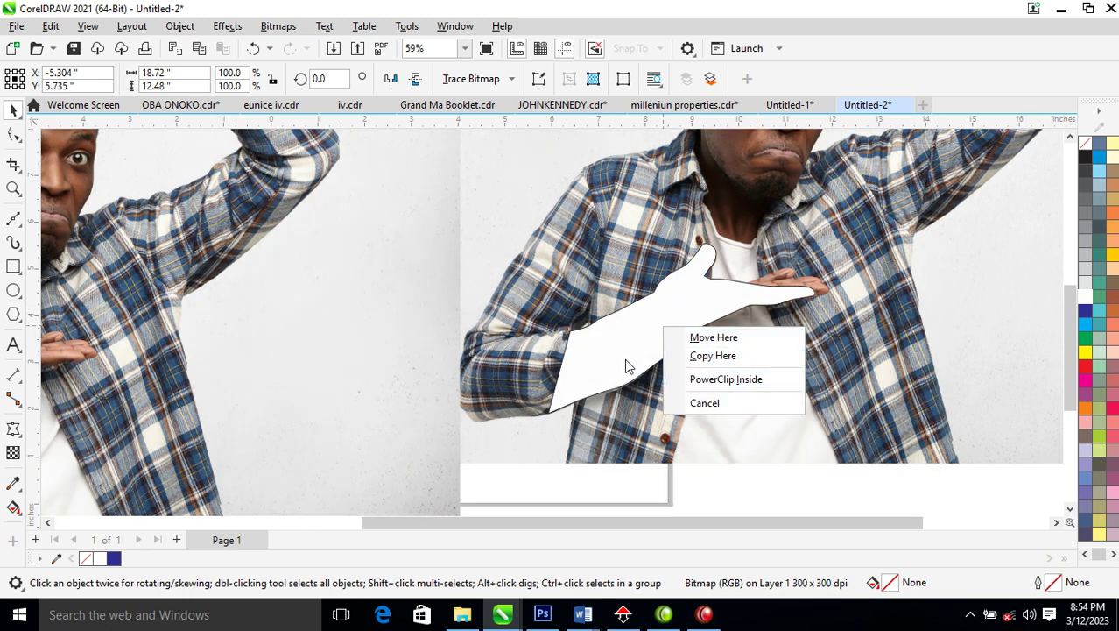
PowerClip the photo inside the hand shape and align its contents with the original hand
left_click(722, 380)
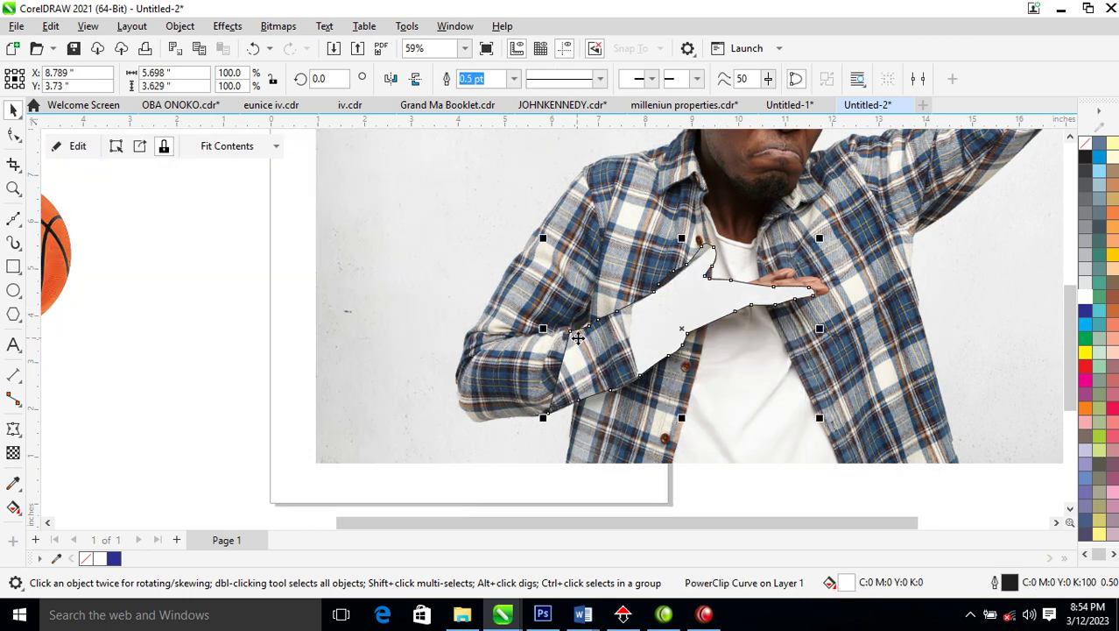
left_click(604, 354)
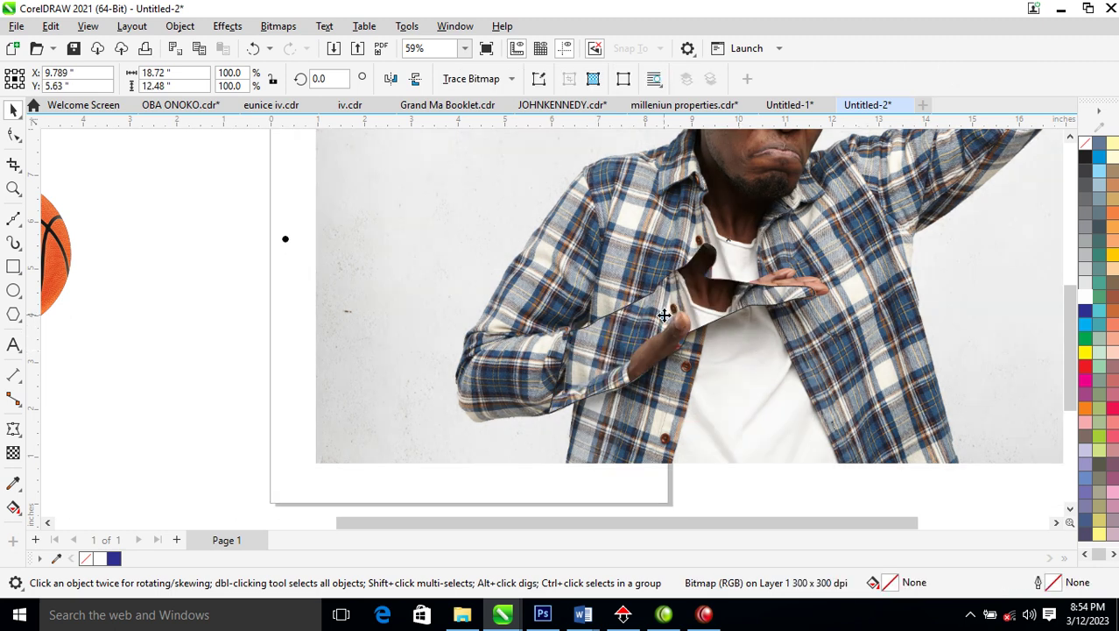
left_click_drag(665, 315, 697, 282)
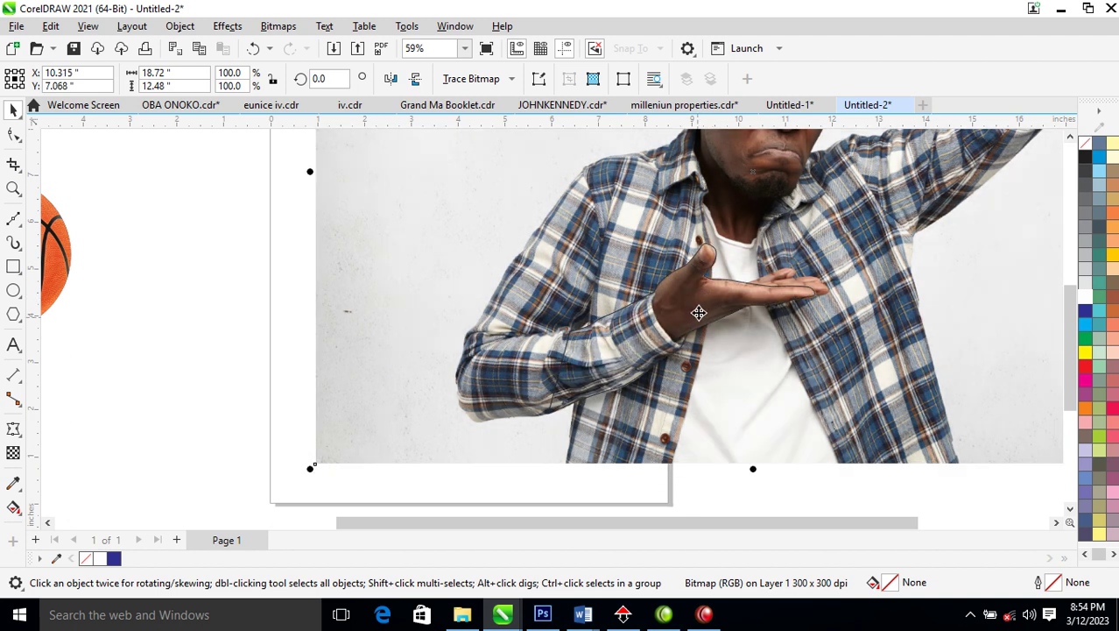
key("z")
left_click_drag(543, 211, 841, 390)
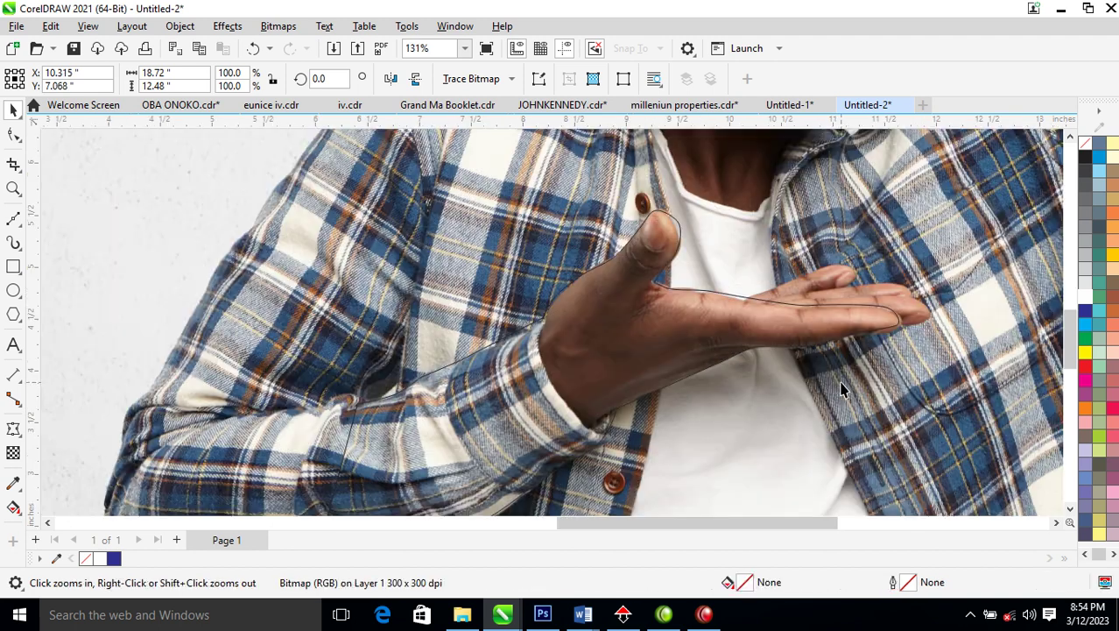
key("space")
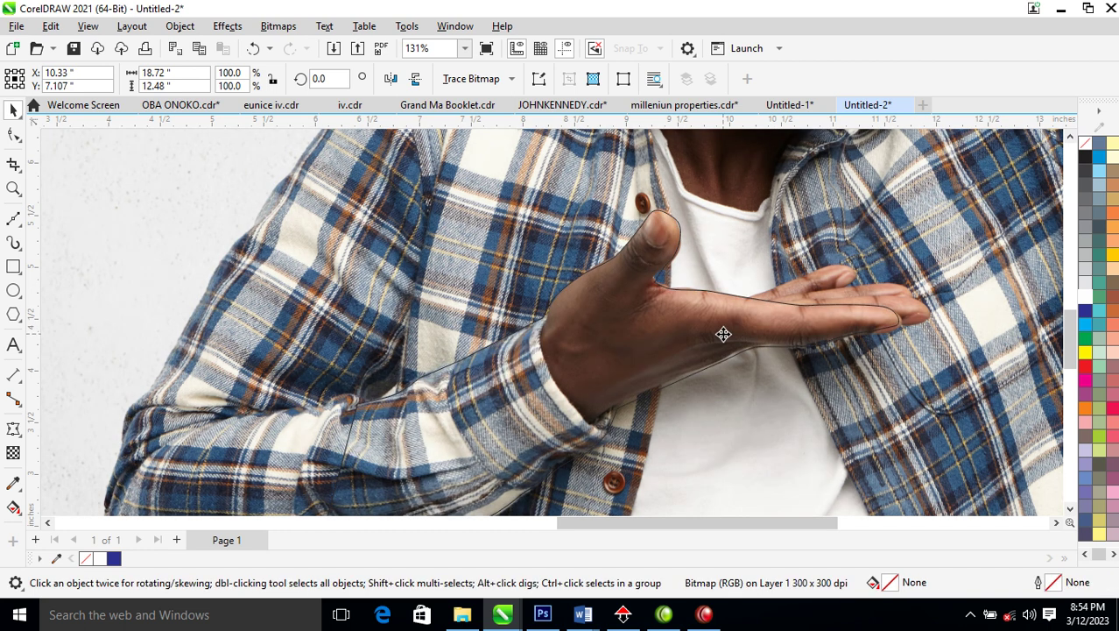
left_click_drag(724, 333, 737, 334)
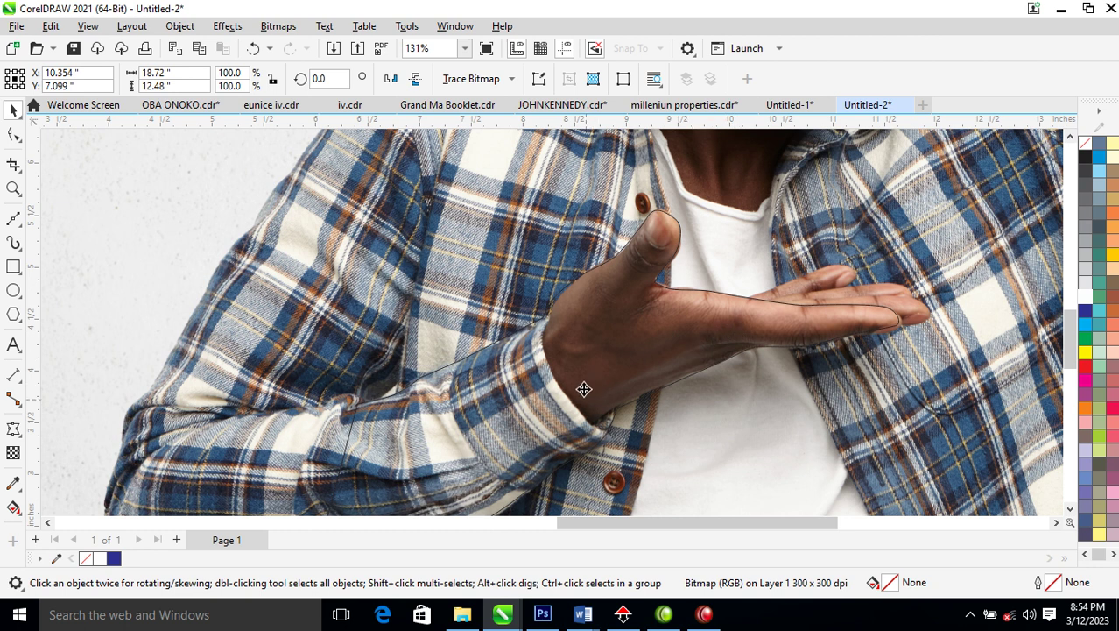
Move the basketball across onto the man's hand
scroll(581, 386, "down", 2)
scroll(581, 385, "down", 1)
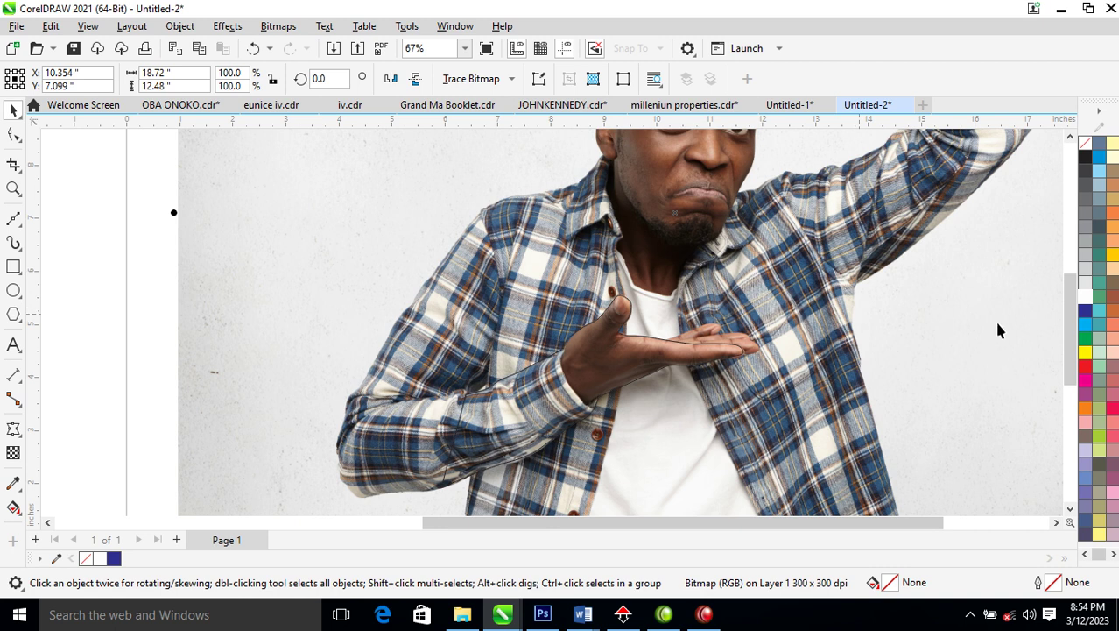
left_click(627, 355)
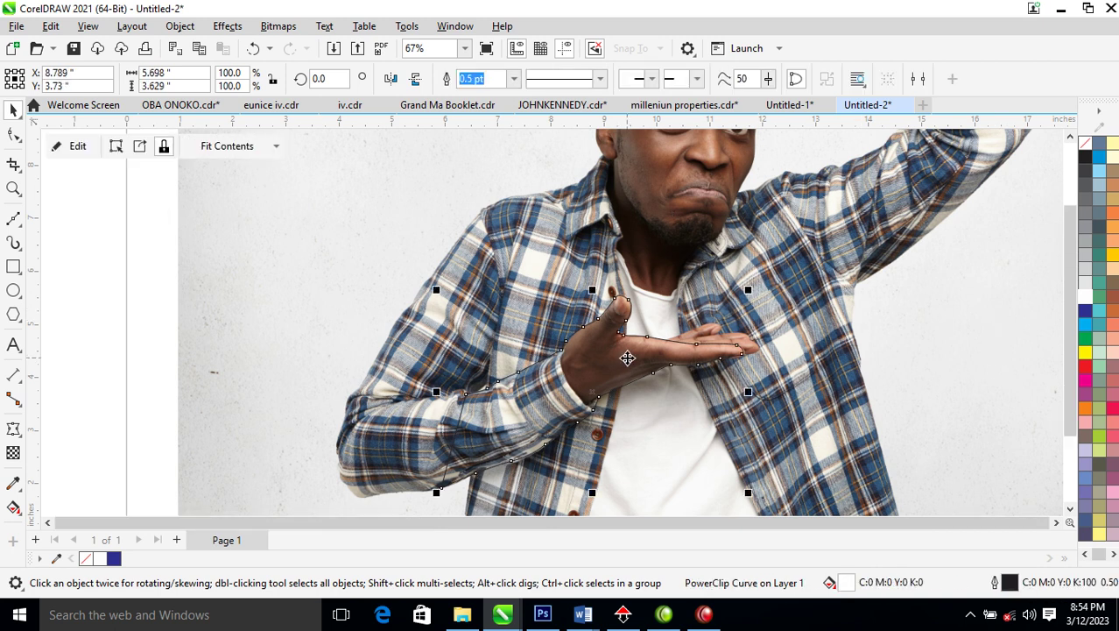
scroll(627, 357, "down", 4)
left_click_drag(351, 337, 723, 314)
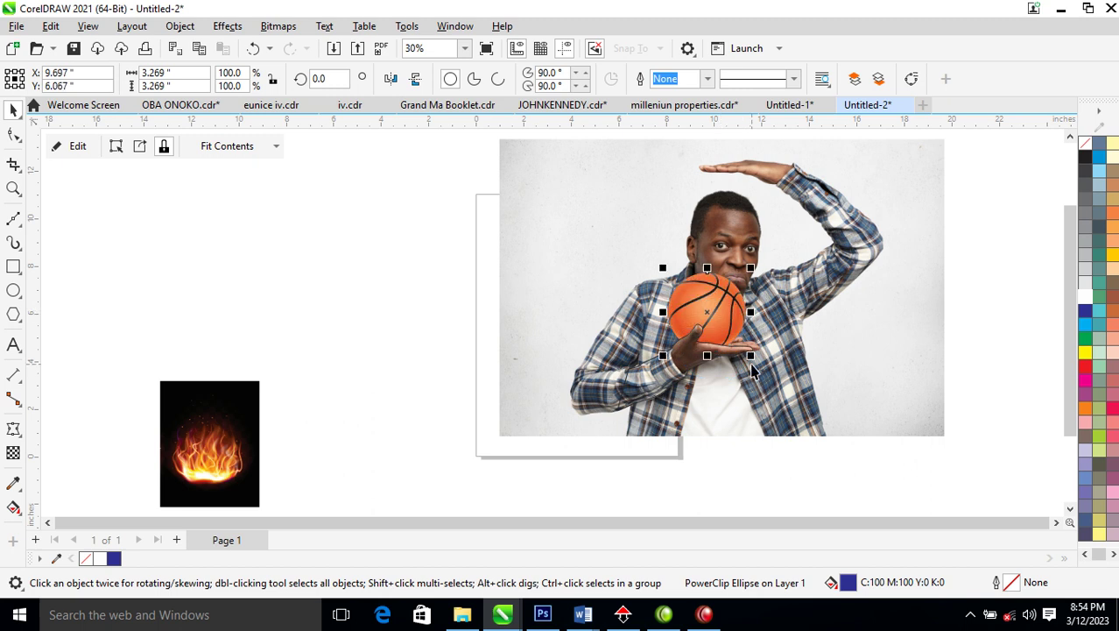
Fine-tune the basketball onto the palm at X 9.856", Y 6.014" and select the hand cut-out
scroll(648, 313, "down", 1)
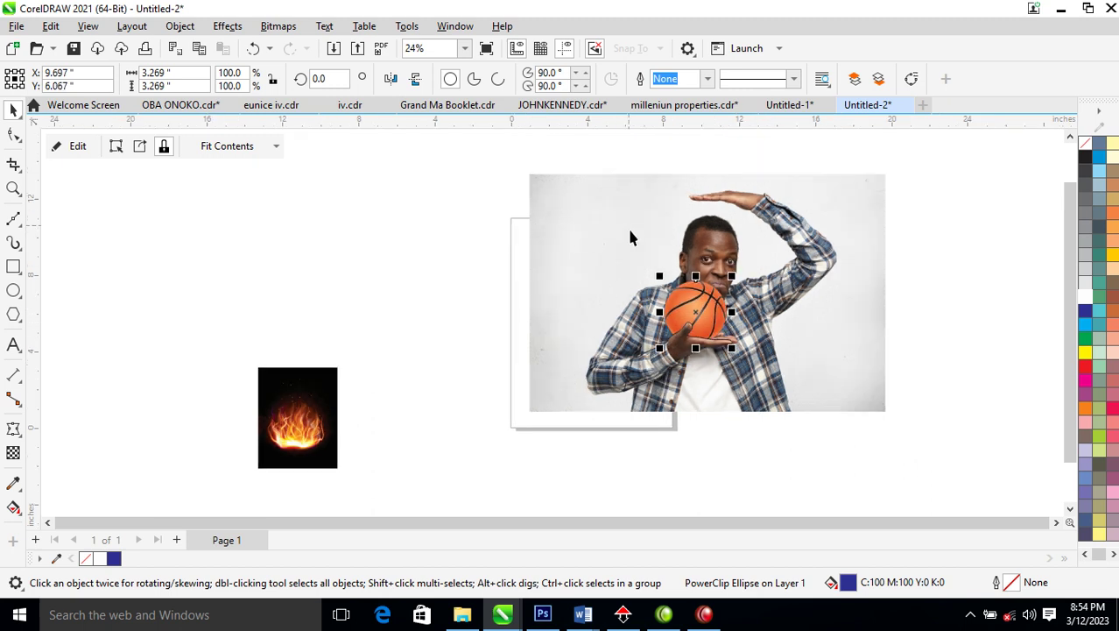
key("z")
left_click_drag(620, 253, 788, 368)
left_click_drag(557, 290, 564, 290)
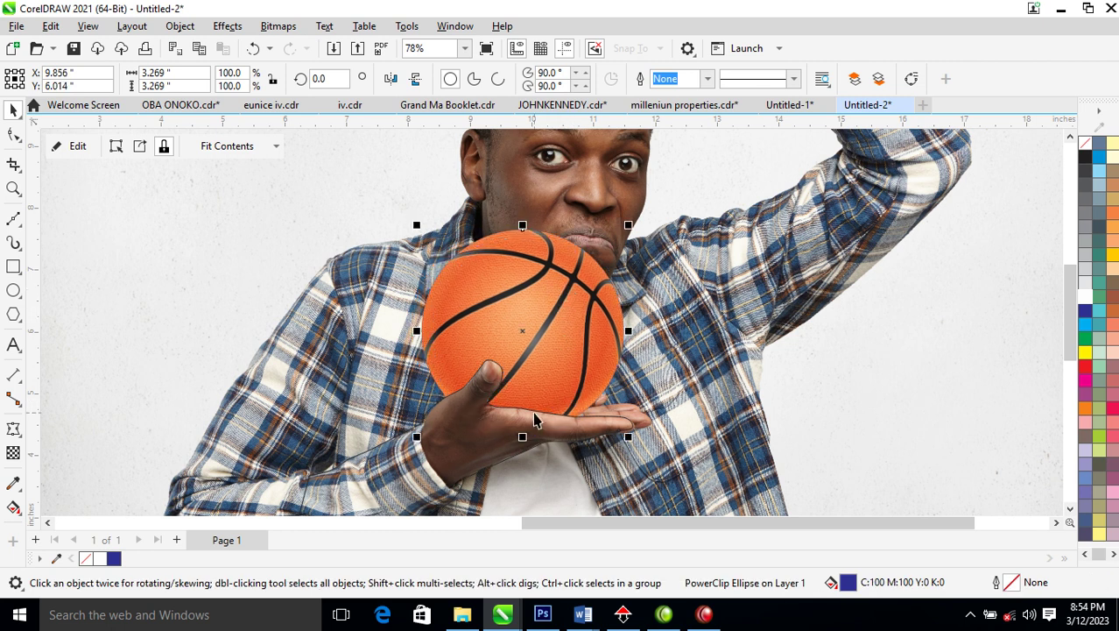
key("z")
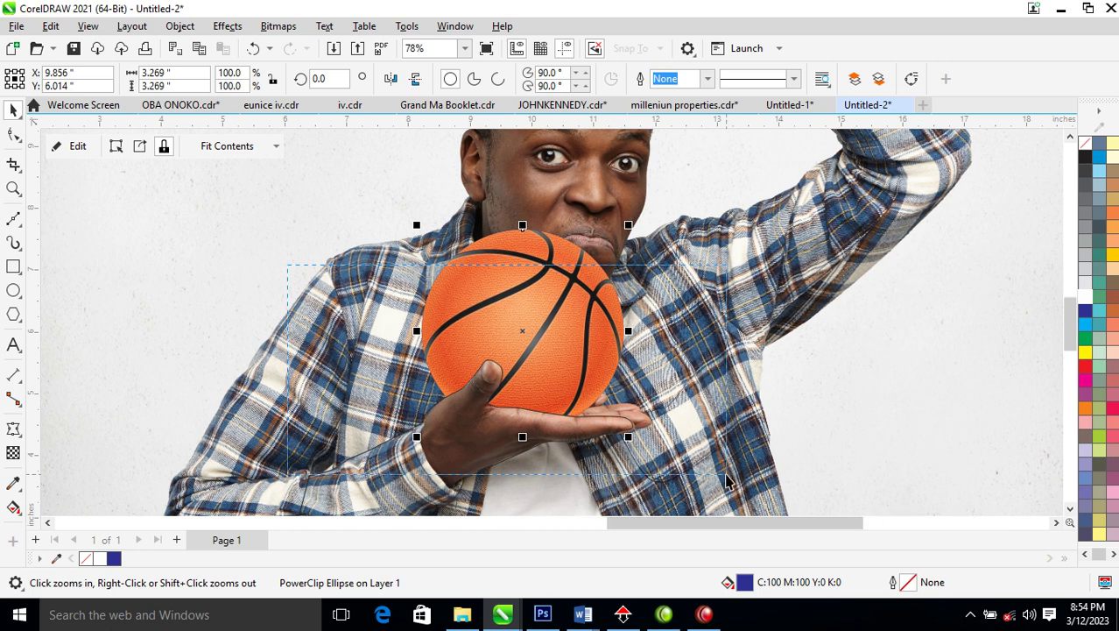
left_click(601, 429)
key("space")
left_click(574, 426)
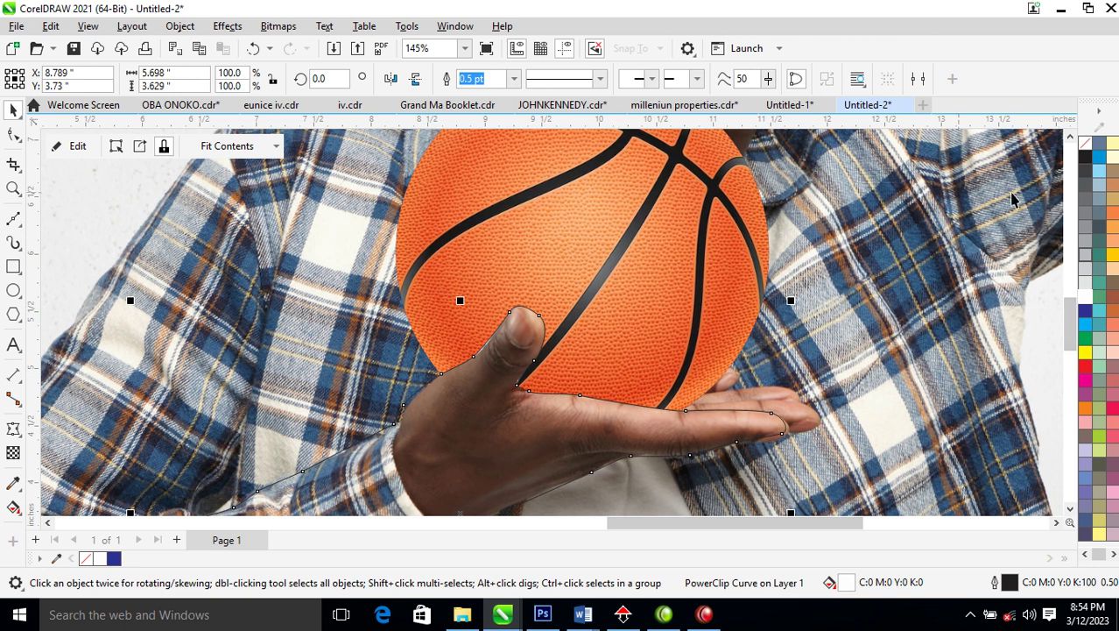
Remove the outline from the hand cut-out
right_click(1089, 146)
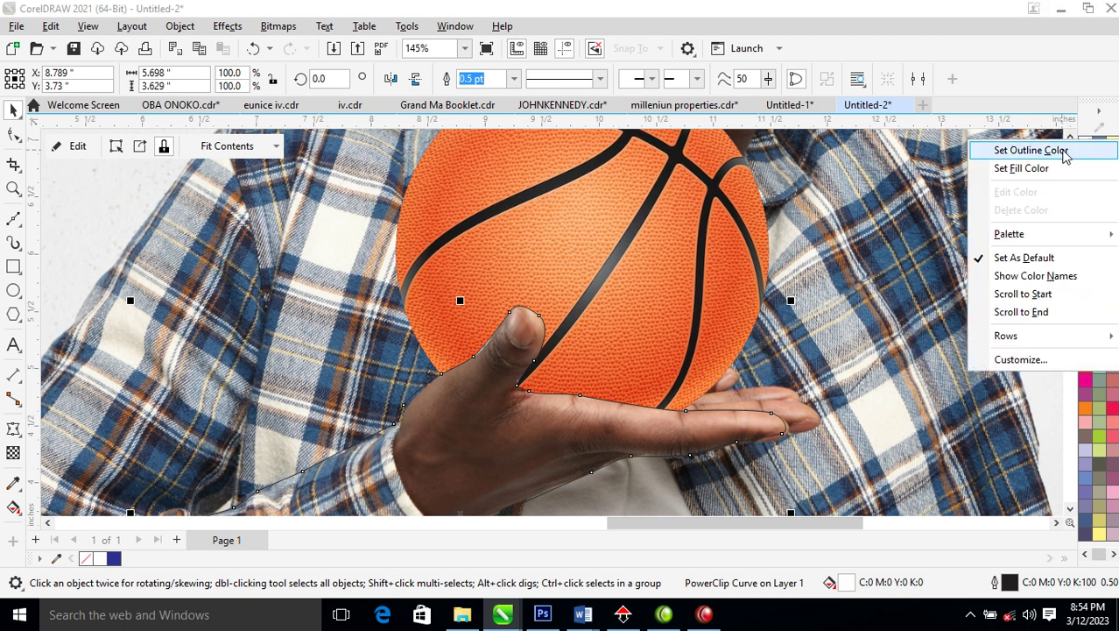
left_click(1031, 151)
scroll(622, 456, "down", 3)
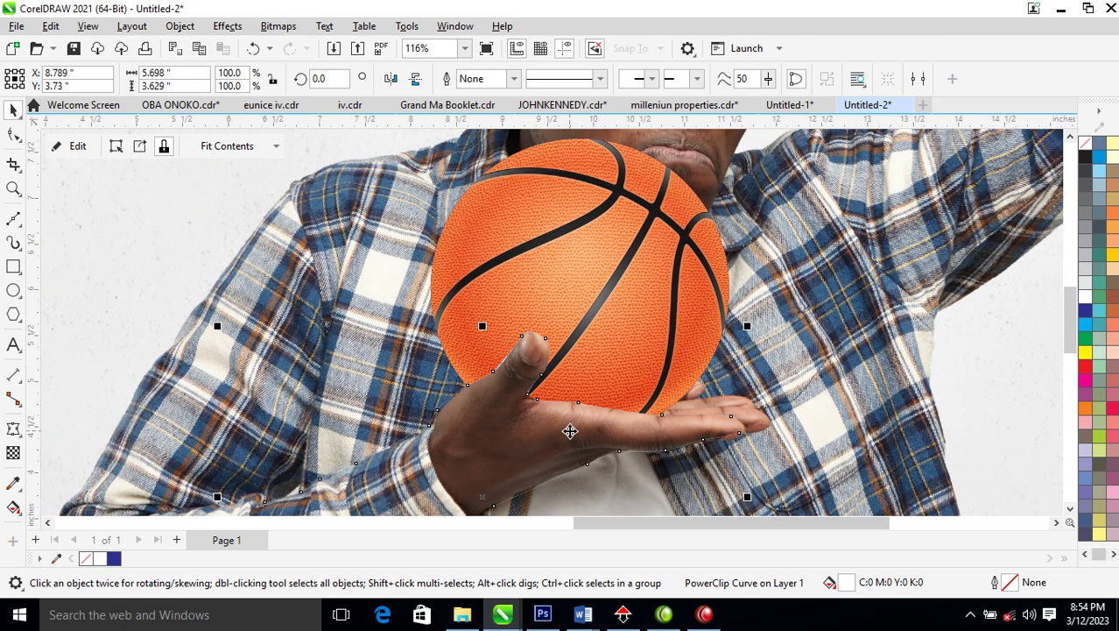
Nudge one node on the thumb edge to tighten the hand trace over the ball
key("z")
left_click_drag(426, 293, 636, 471)
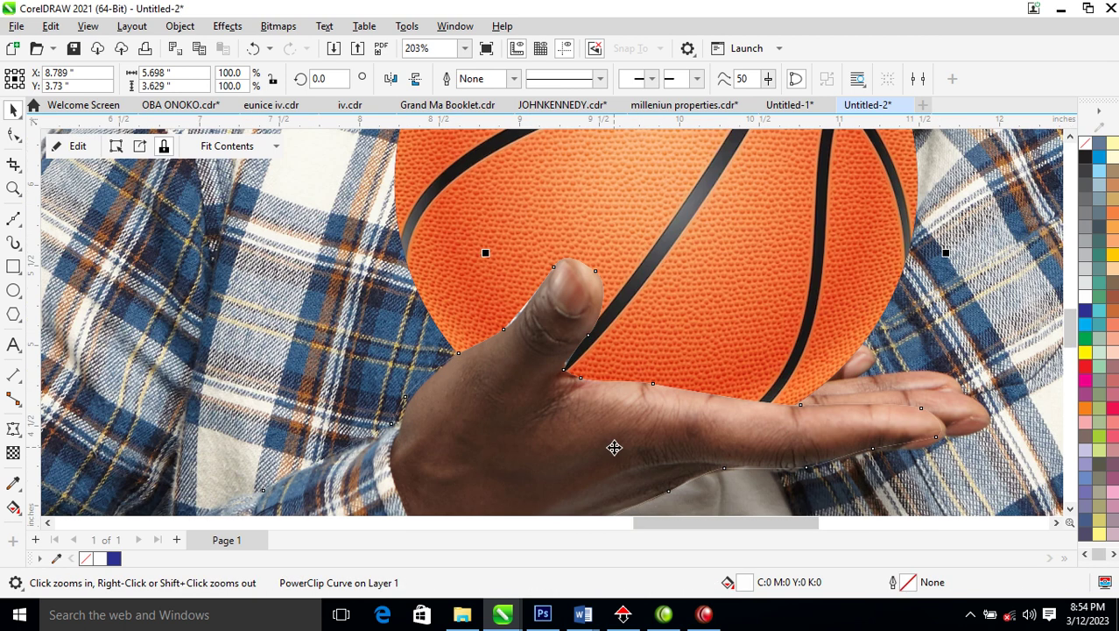
double_click(528, 316)
left_click_drag(520, 316, 522, 318)
left_click(565, 403)
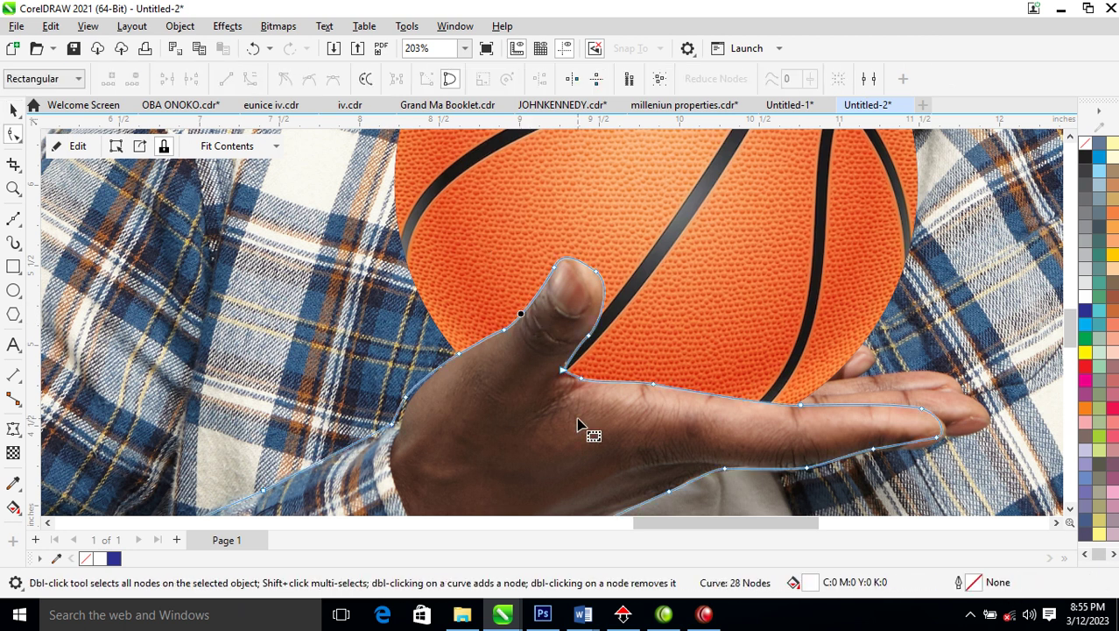
key("space")
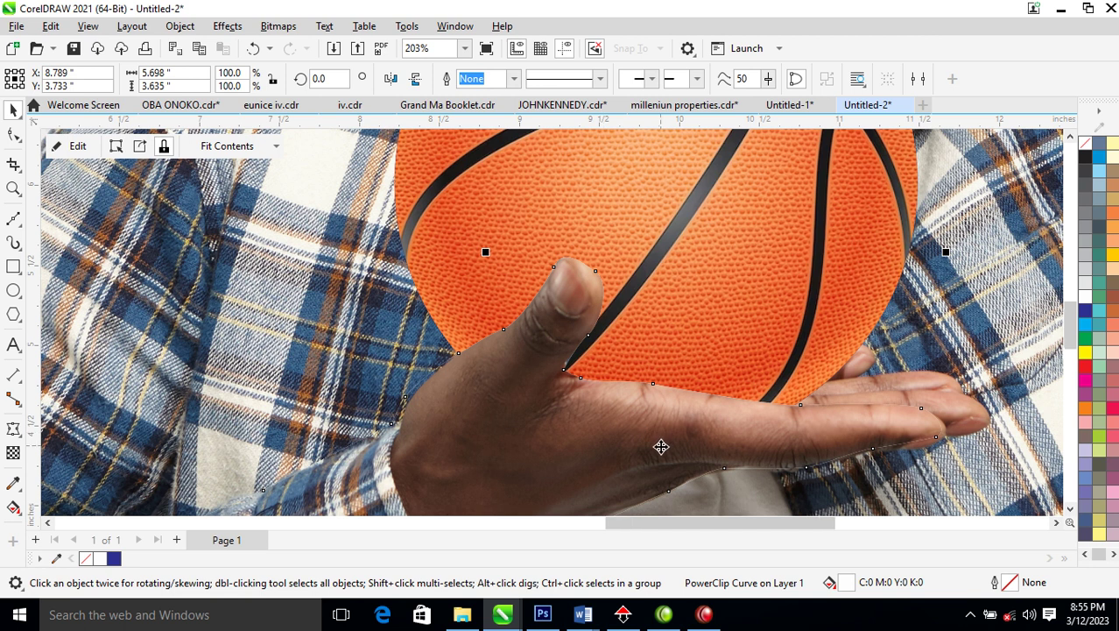
scroll(662, 445, "down", 5)
Enlarge the basketball's PowerClip ellipse to 106.5% (3.483 inches)
key("z")
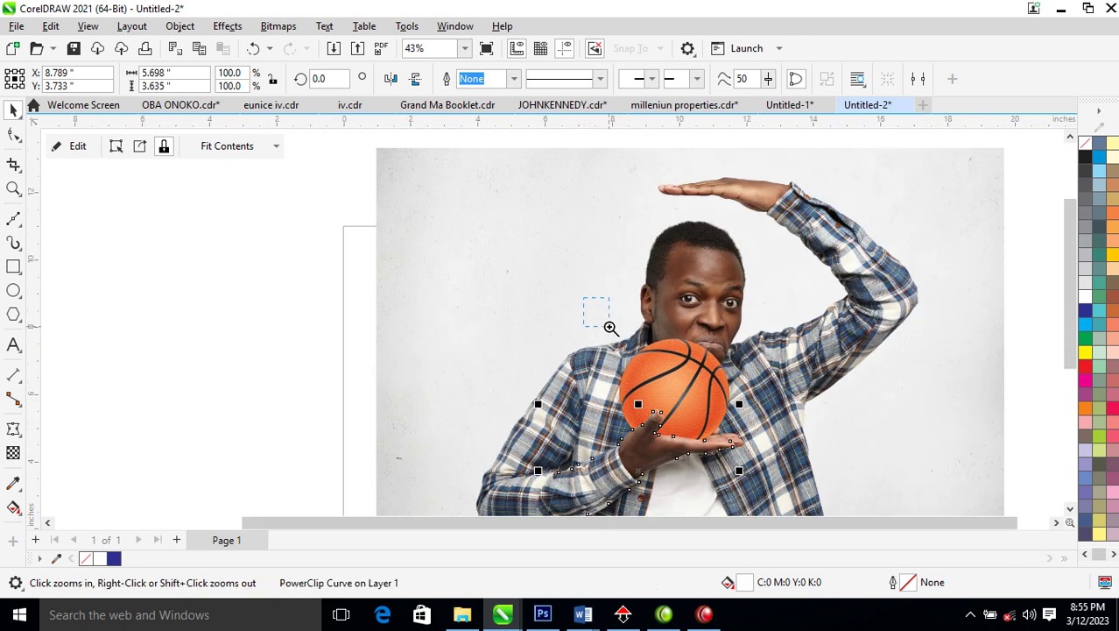
left_click(818, 463)
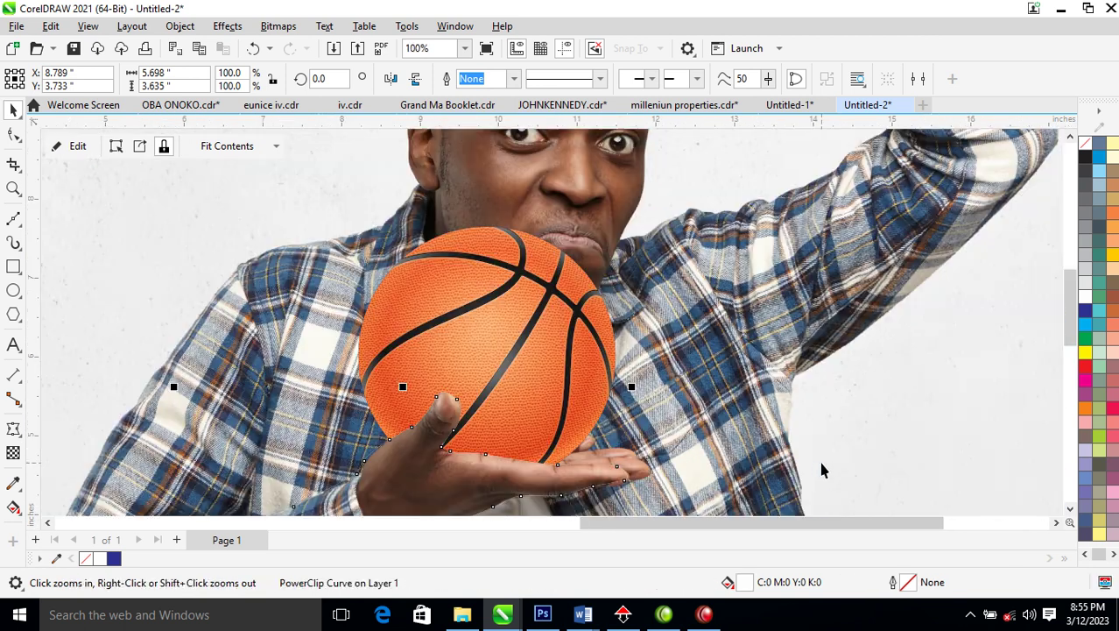
right_click(692, 440)
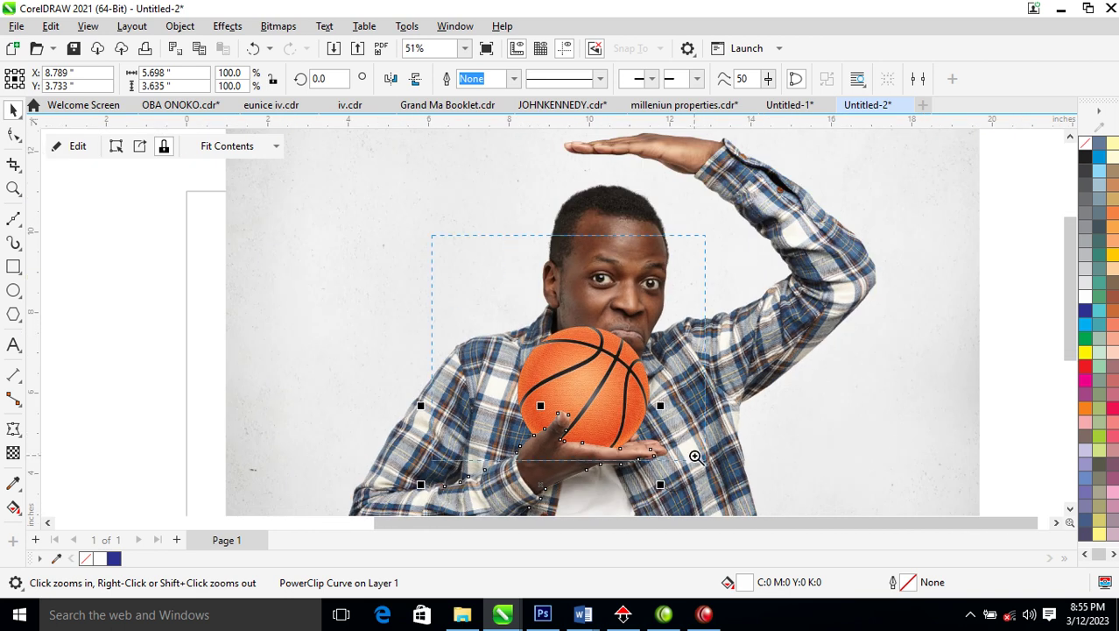
scroll(726, 469, "up", 1)
scroll(726, 468, "down", 3)
scroll(636, 395, "up", 2)
left_click(556, 298)
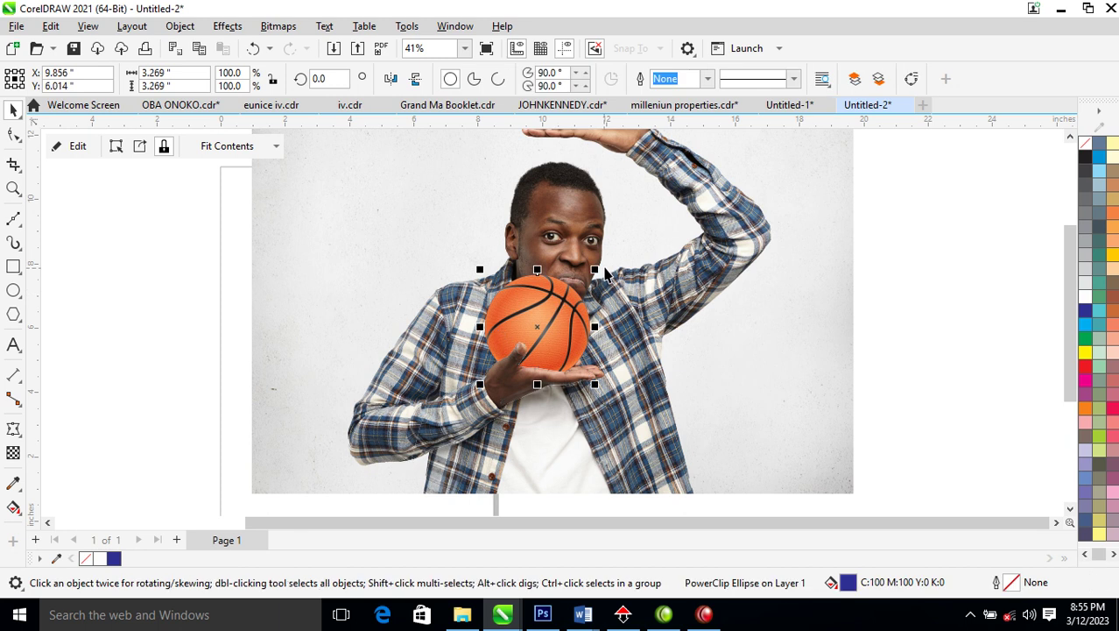
left_click_drag(599, 275, 606, 266)
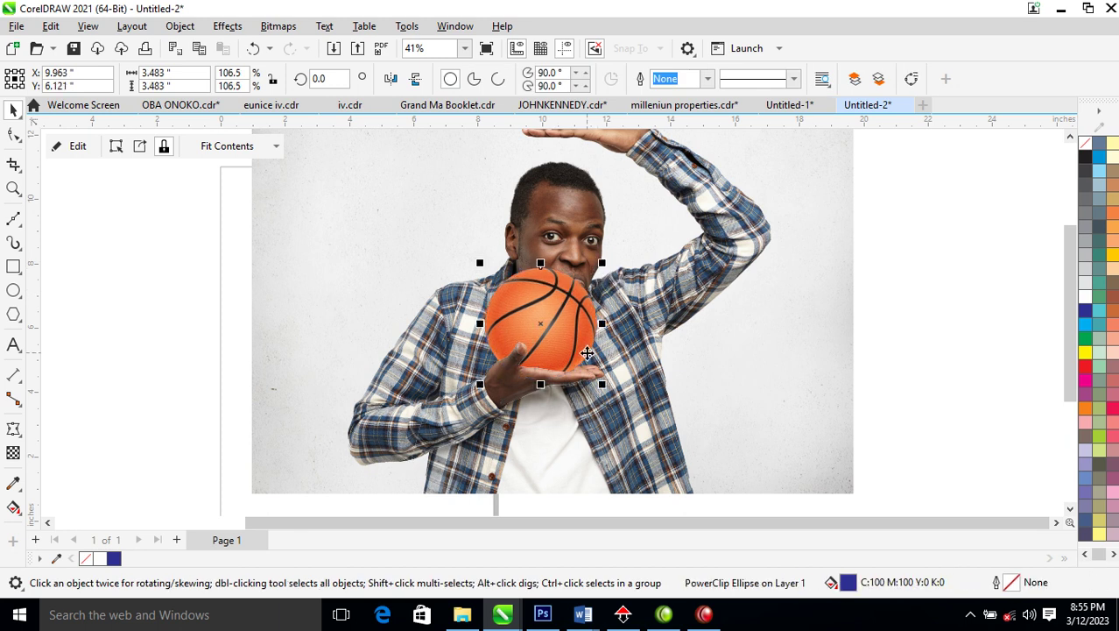
Zoom in on the ball and hand and bring up the Effects tool flyout
key("z")
left_click(491, 289)
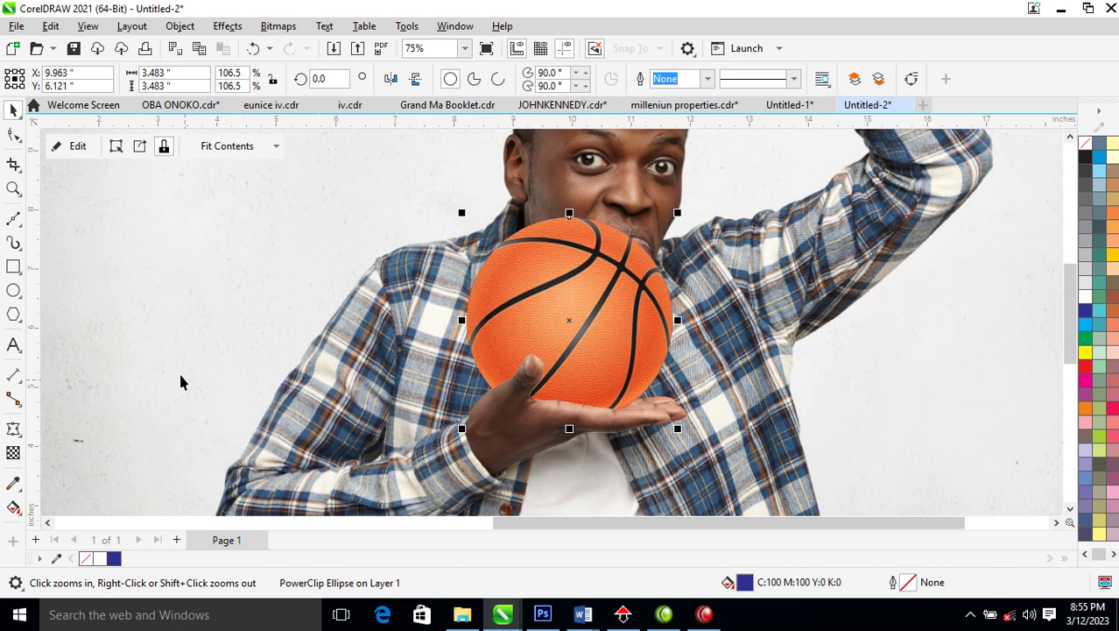
left_click(20, 434)
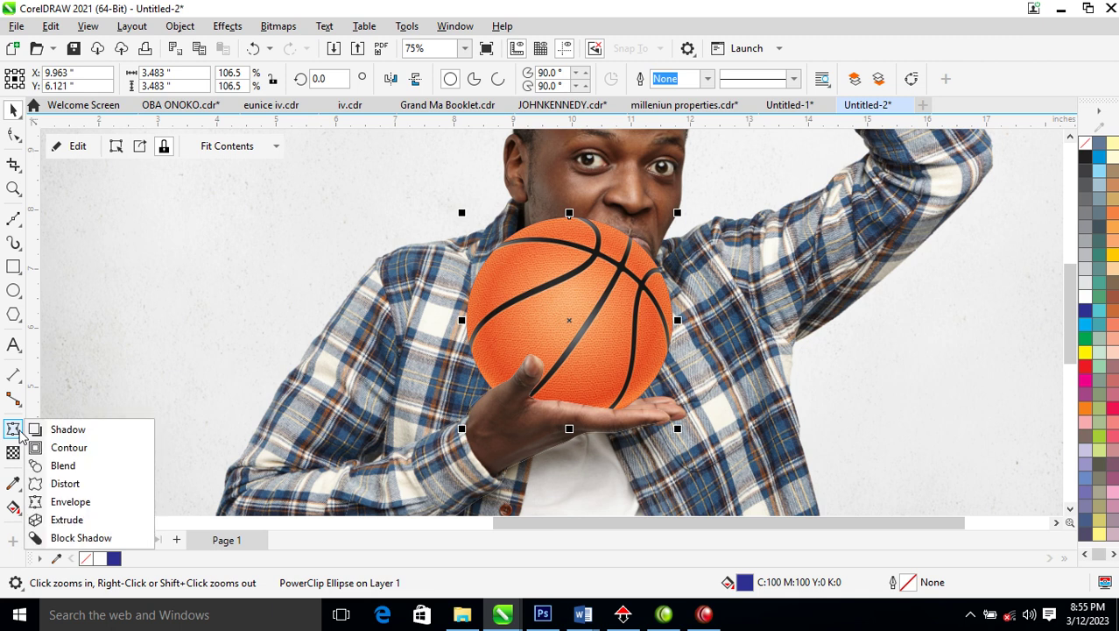
Cast a Multiply drop shadow from the ball onto the palm, trying opacity 80 before reverting to 50
left_click(91, 430)
left_click_drag(588, 417, 591, 387)
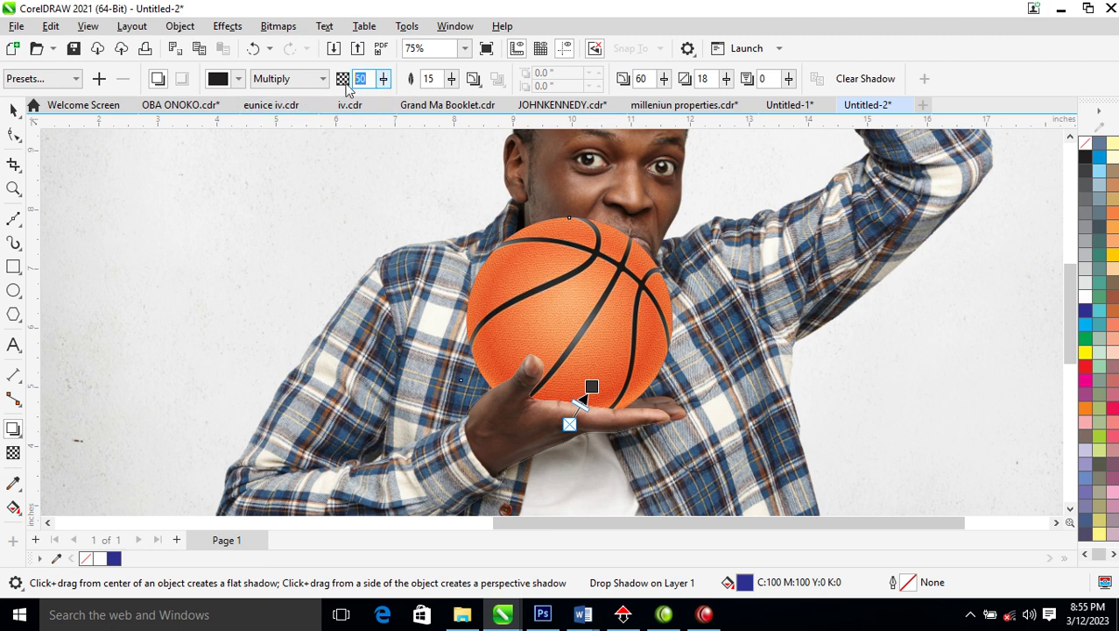
key("Return")
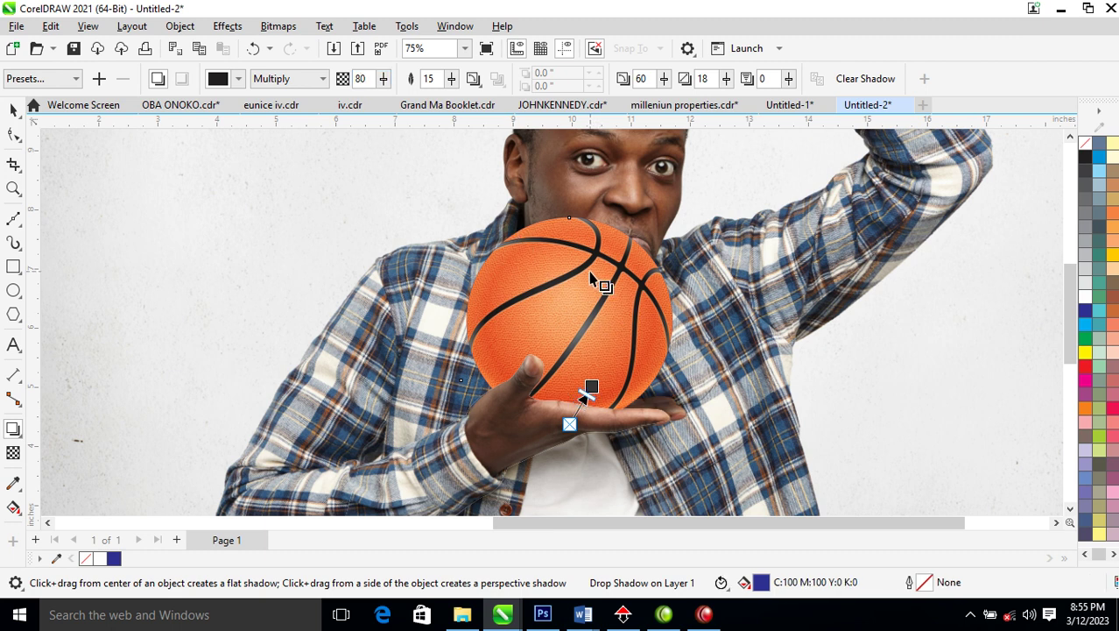
key("ctrl+z")
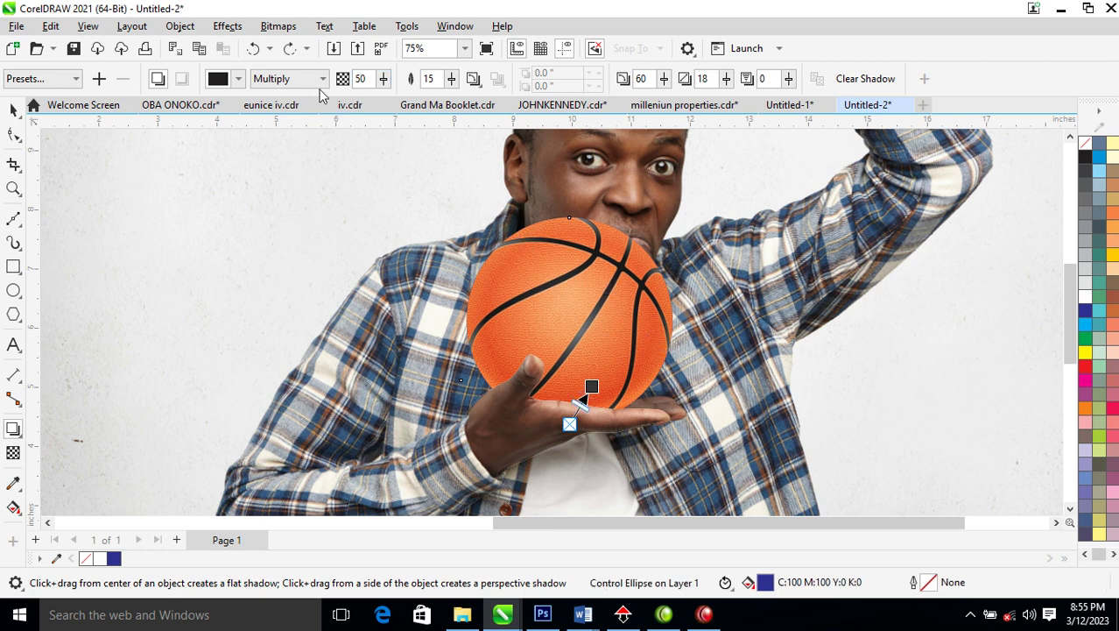
Break the drop shadow apart from the ball and narrow the shadow to 4.604 inches wide
left_click(179, 26)
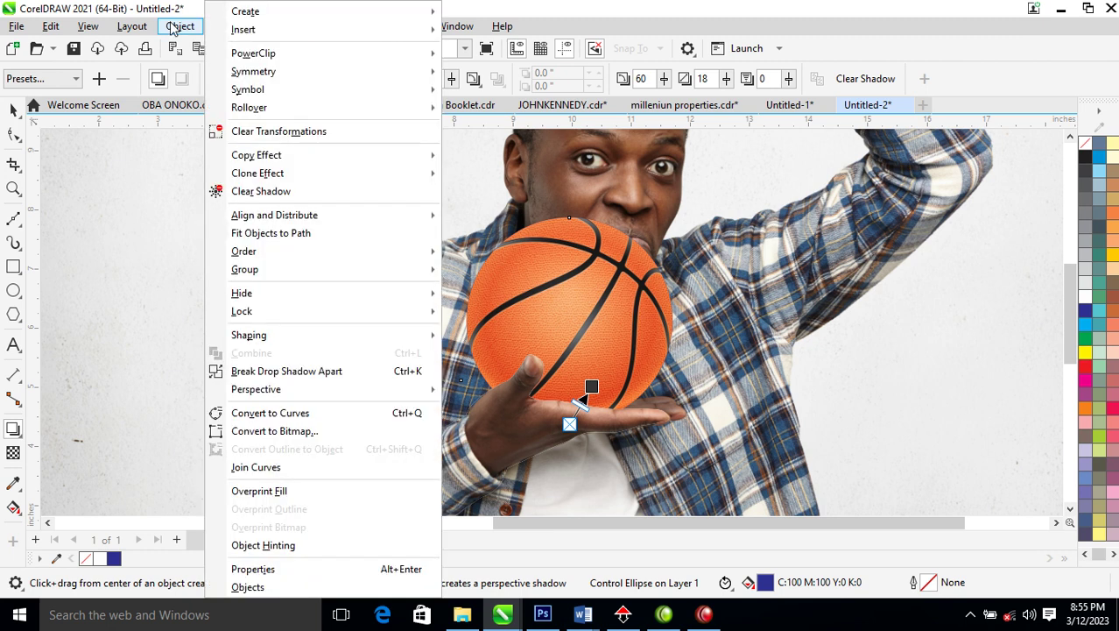
left_click(272, 371)
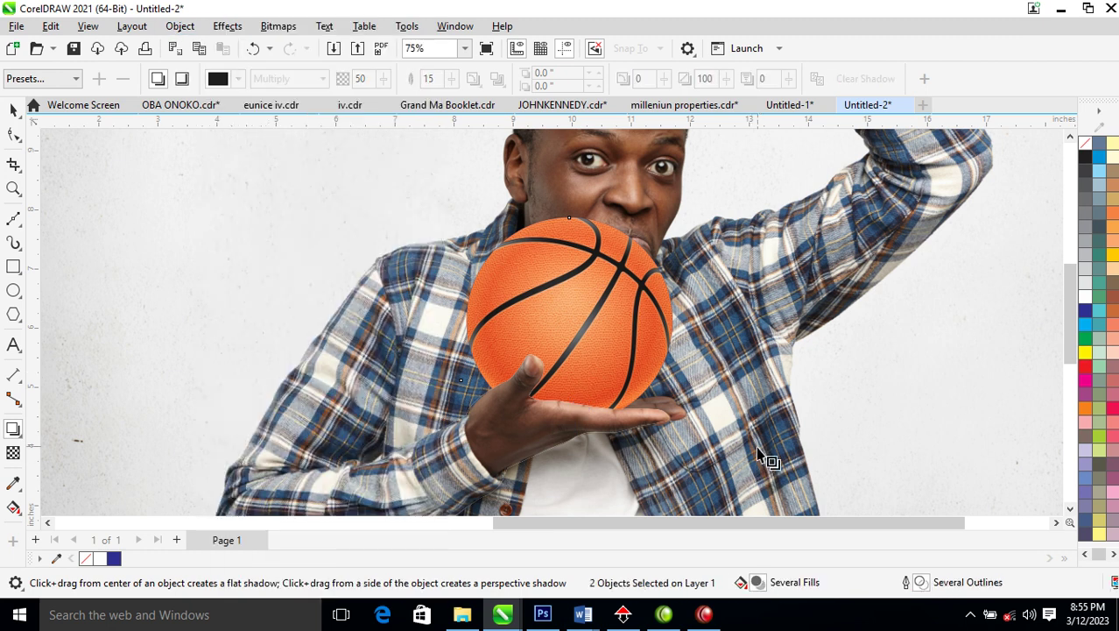
left_click(794, 339)
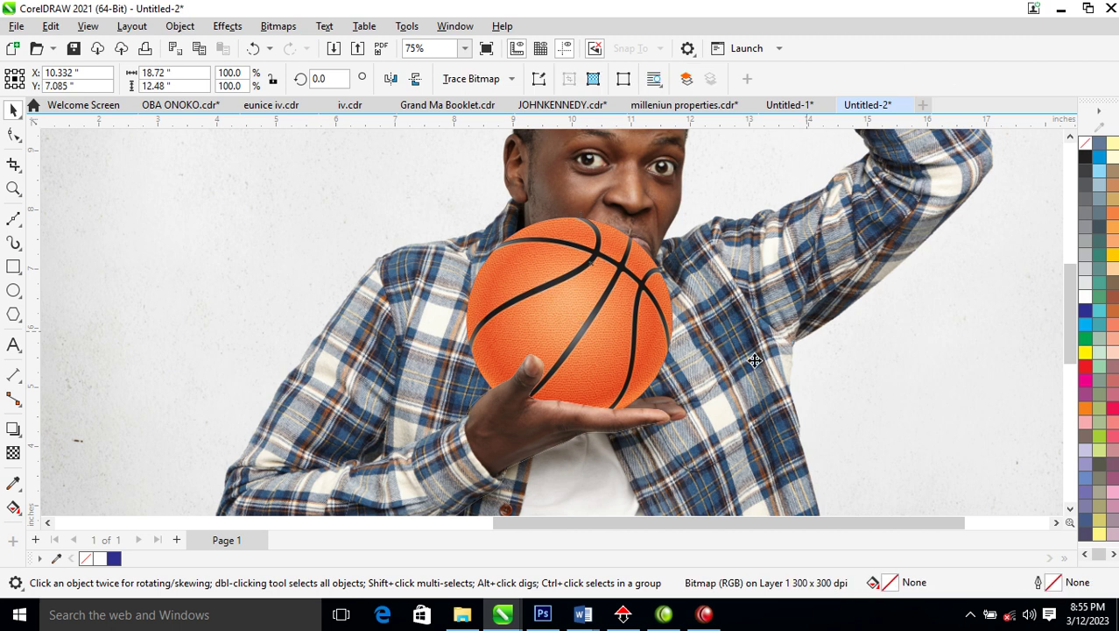
left_click(691, 398)
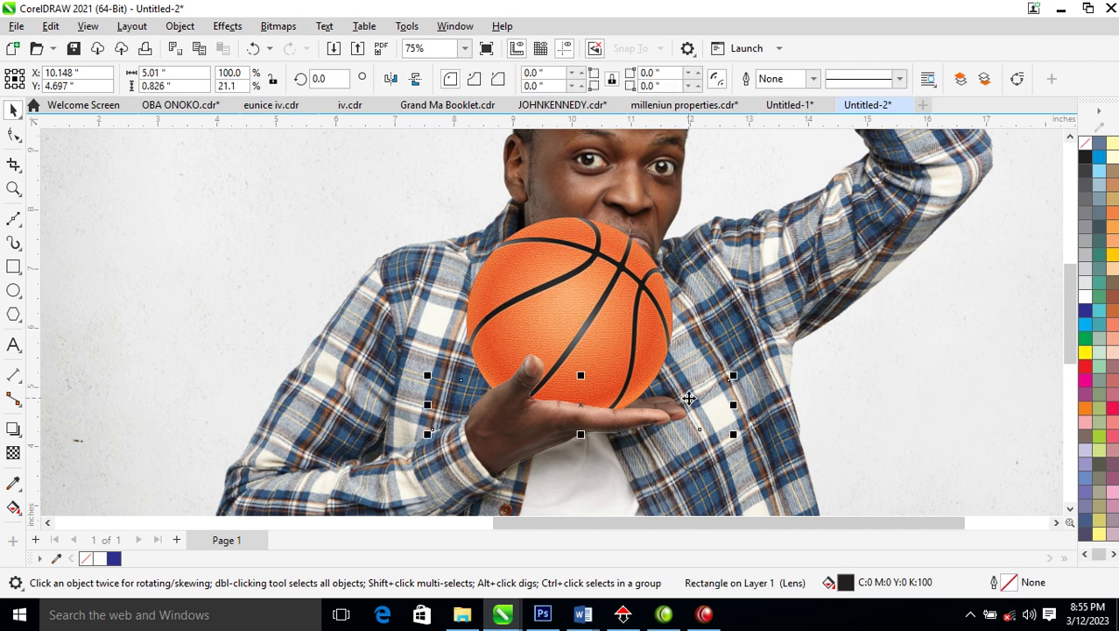
left_click_drag(732, 405, 666, 398)
Nudge the separated shadow up under the ball and convert it to a 300 dpi CMYK bitmap
right_click(670, 396)
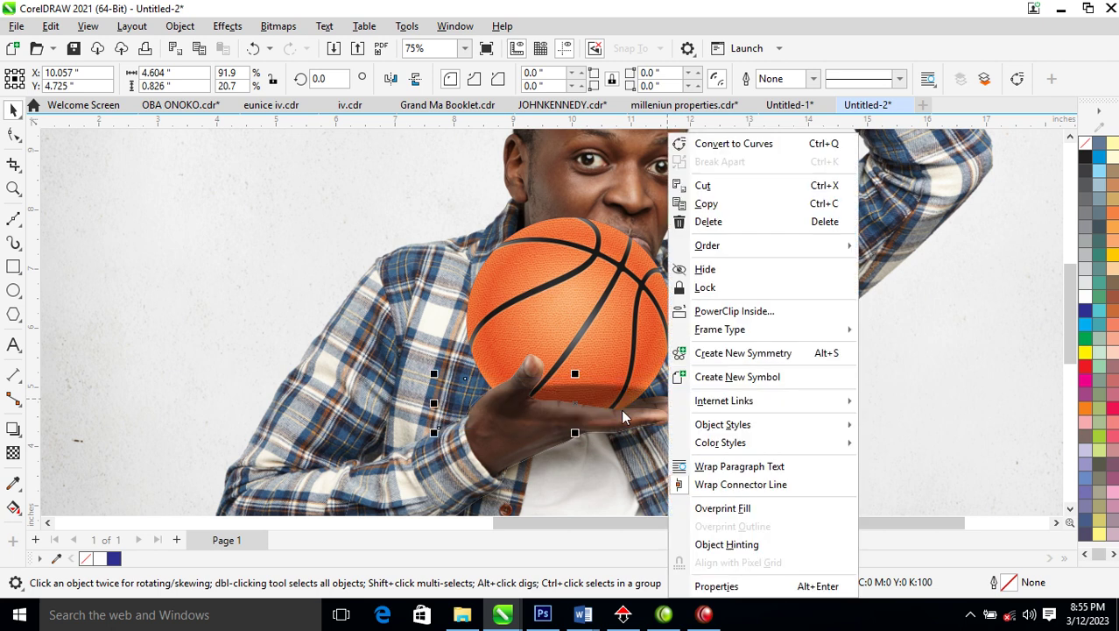
left_click(615, 407)
mouse_move(619, 409)
left_mouse_down()
mouse_move(620, 392)
mouse_move(633, 402)
left_mouse_up()
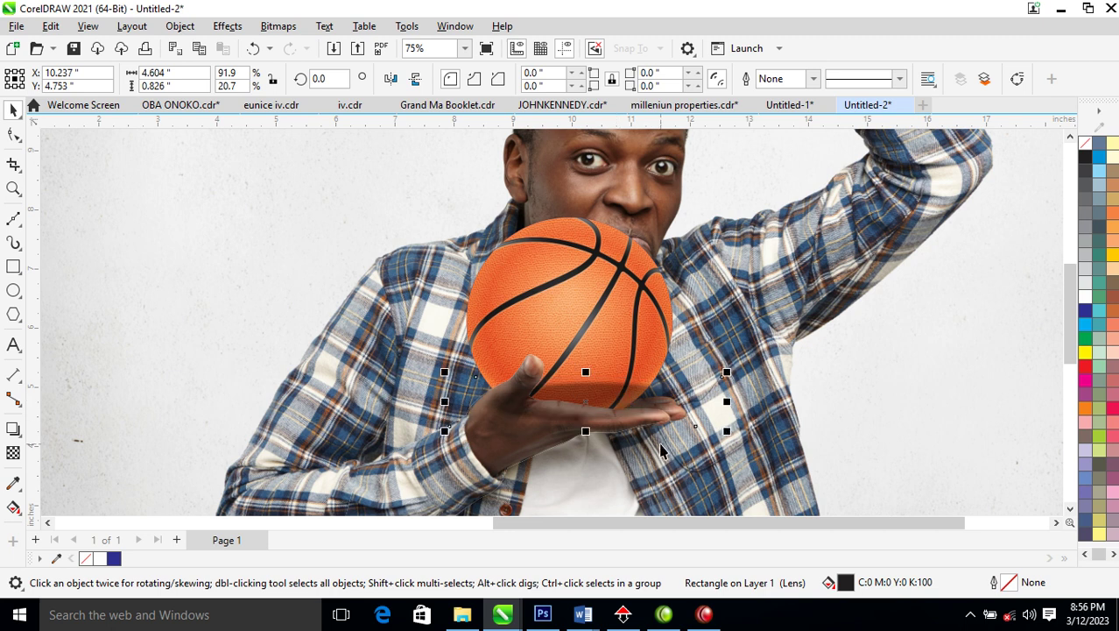
key("alt+b")
key("Return")
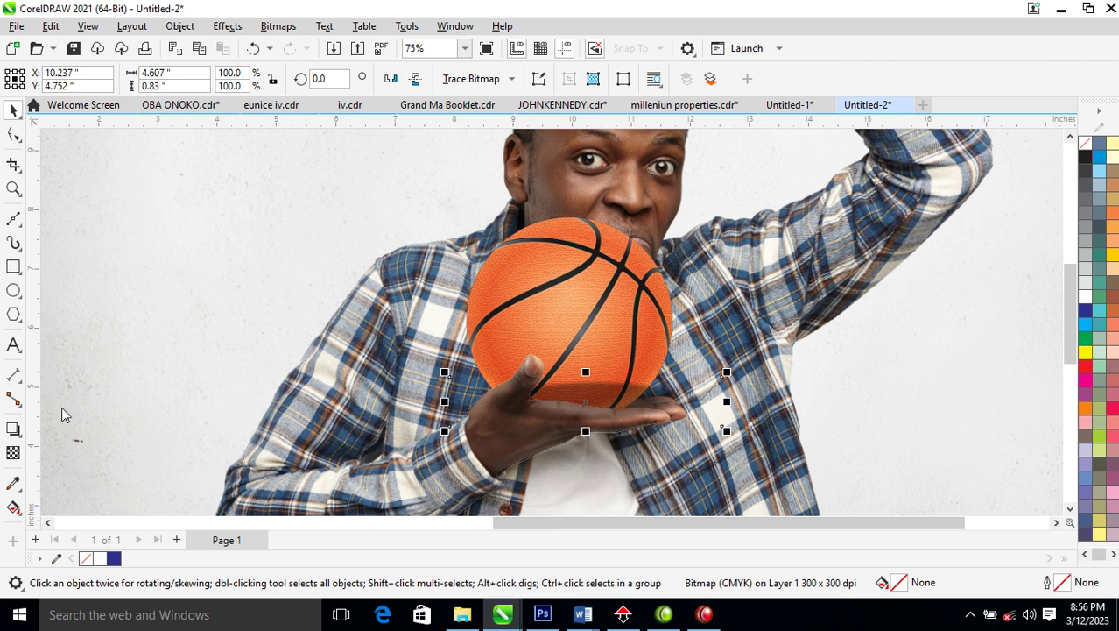
Fade the shadow with a right-to-left gradient transparency and convert it to a 300 dpi CMYK bitmap
left_click(16, 456)
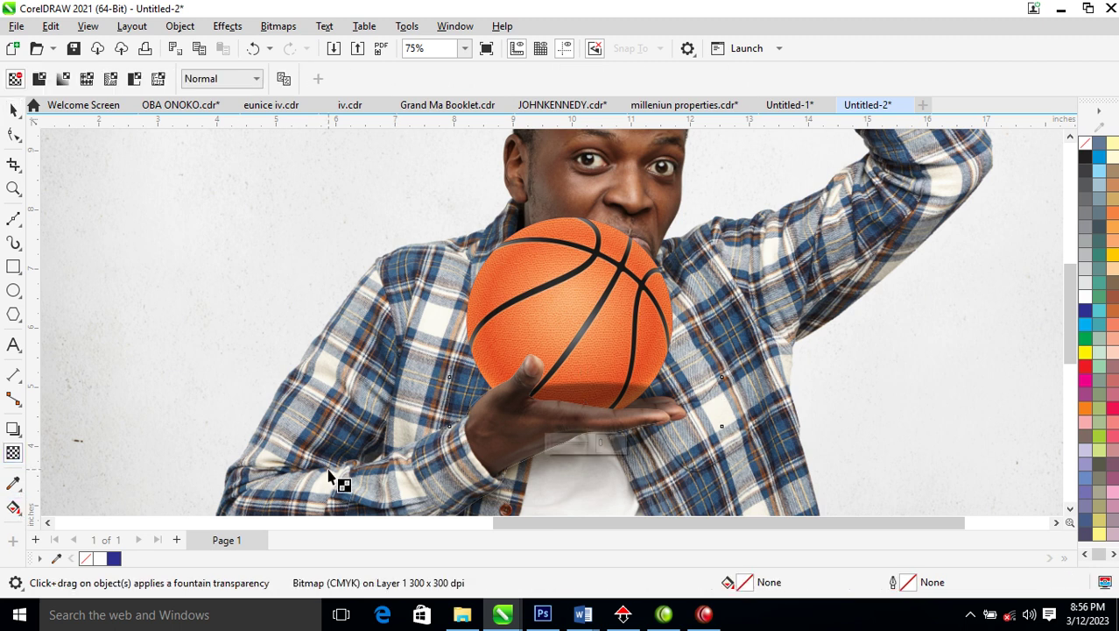
left_click_drag(593, 405, 538, 404)
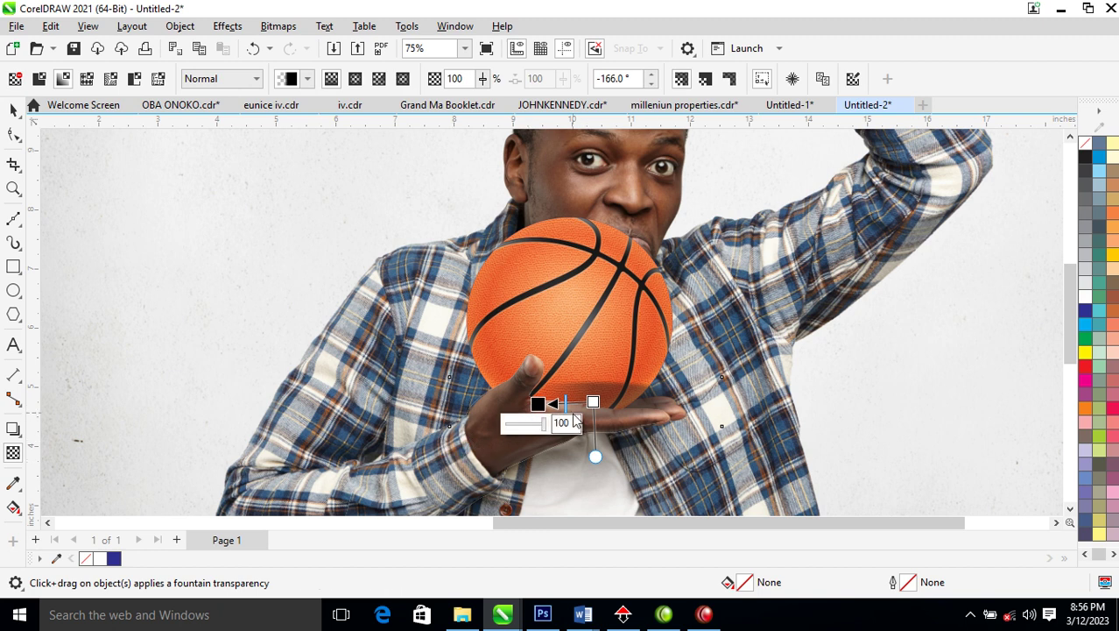
key("space")
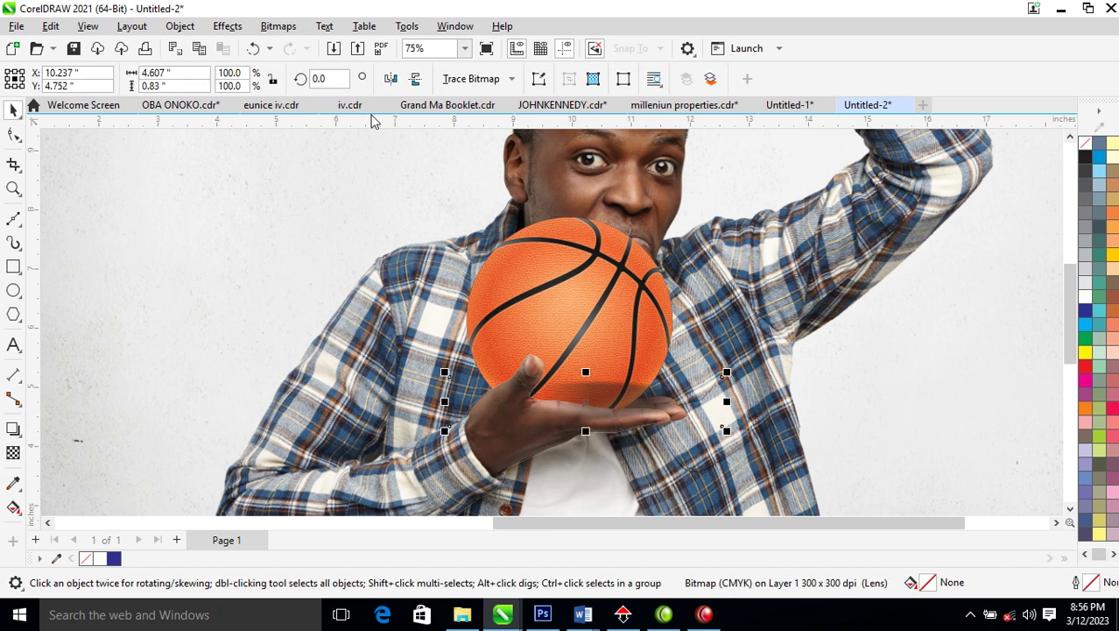
left_click(277, 26)
left_click(342, 89)
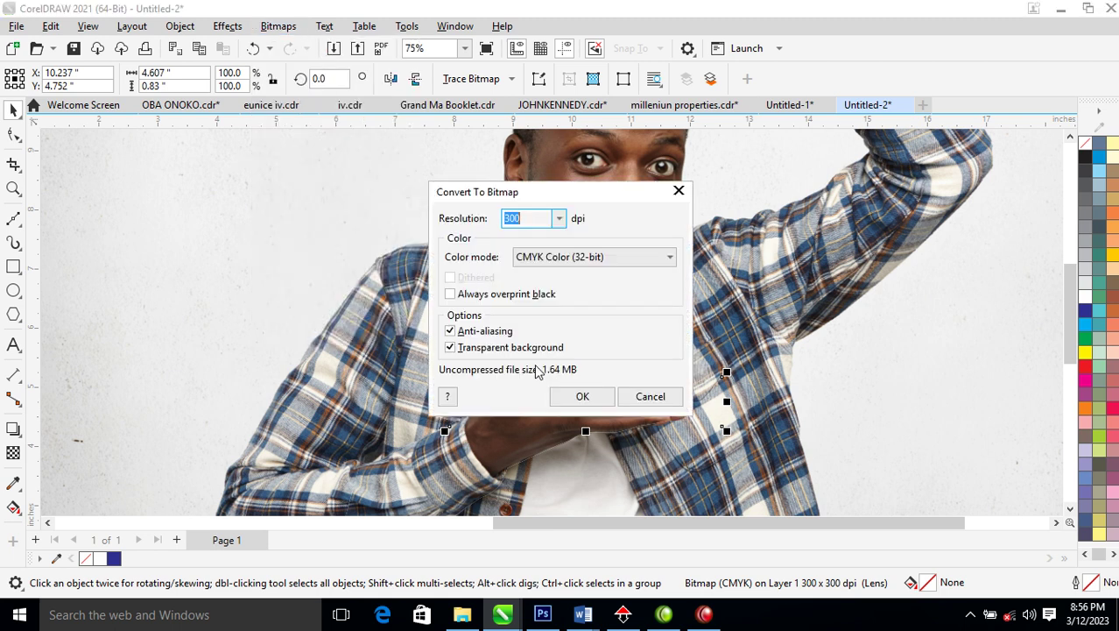
left_click(578, 395)
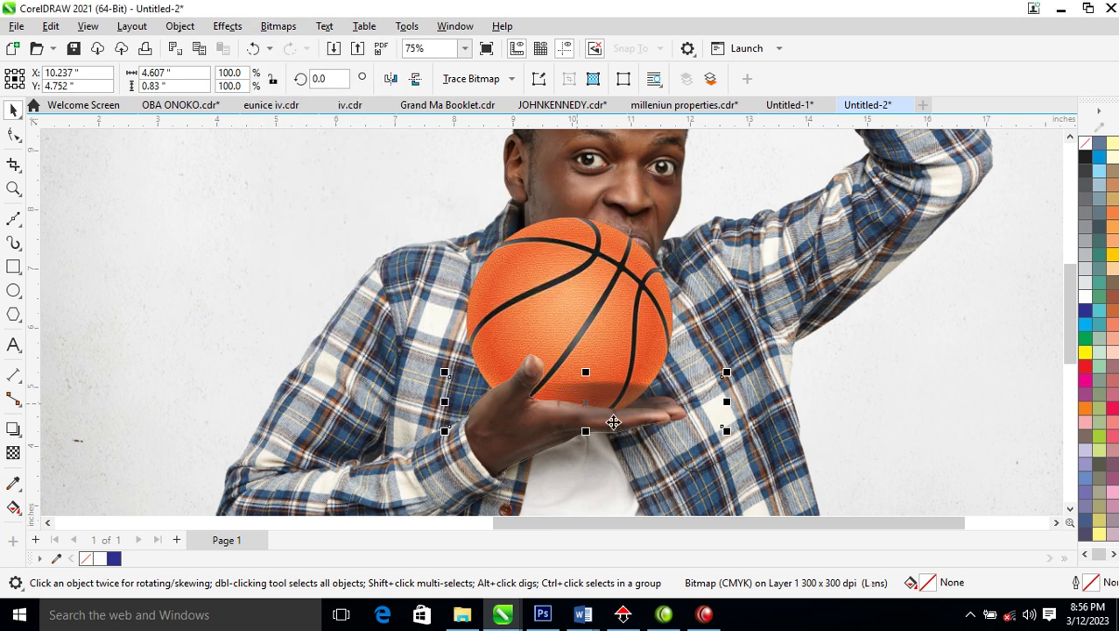
Apply another gradient transparency to the shadow and flatten it into a bitmap
left_click(13, 452)
left_click_drag(620, 403, 621, 382)
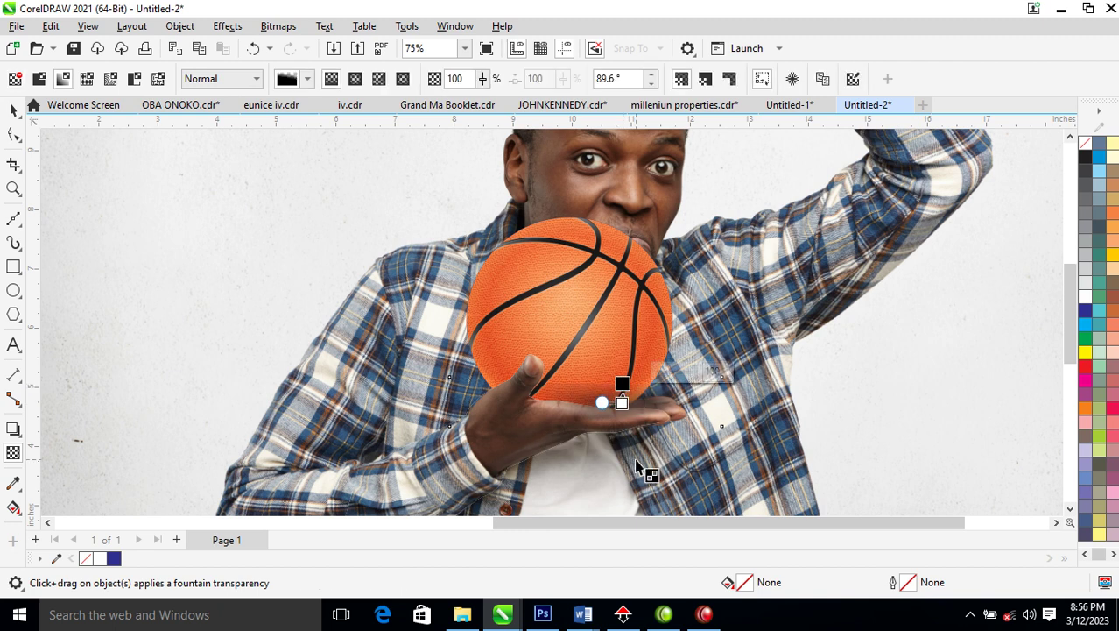
key("space")
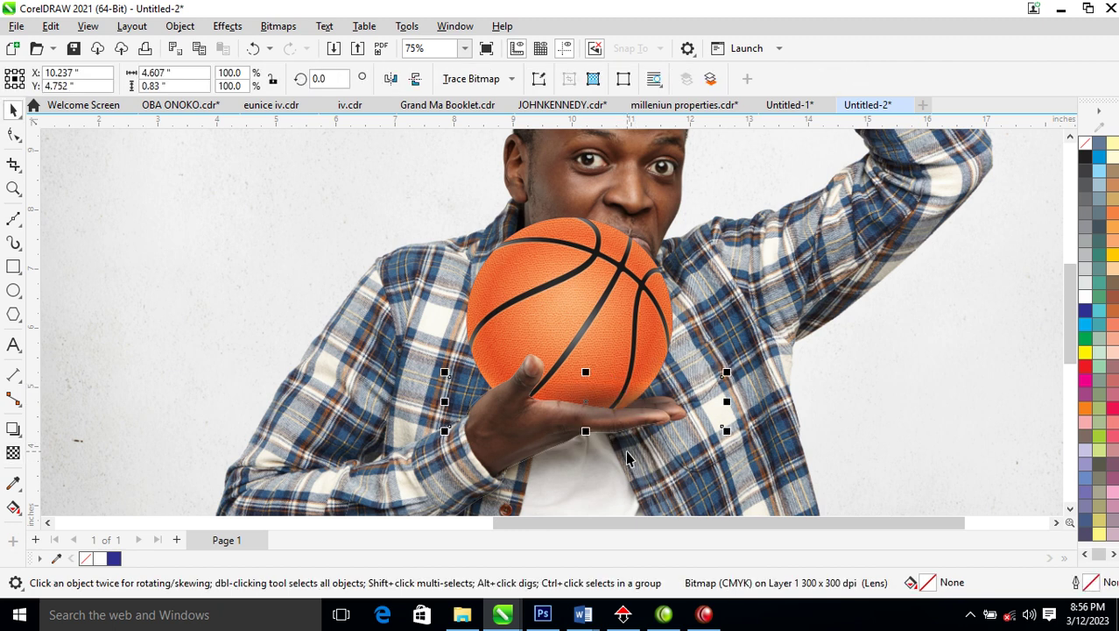
key("alt+b")
key("Return")
key("Return")
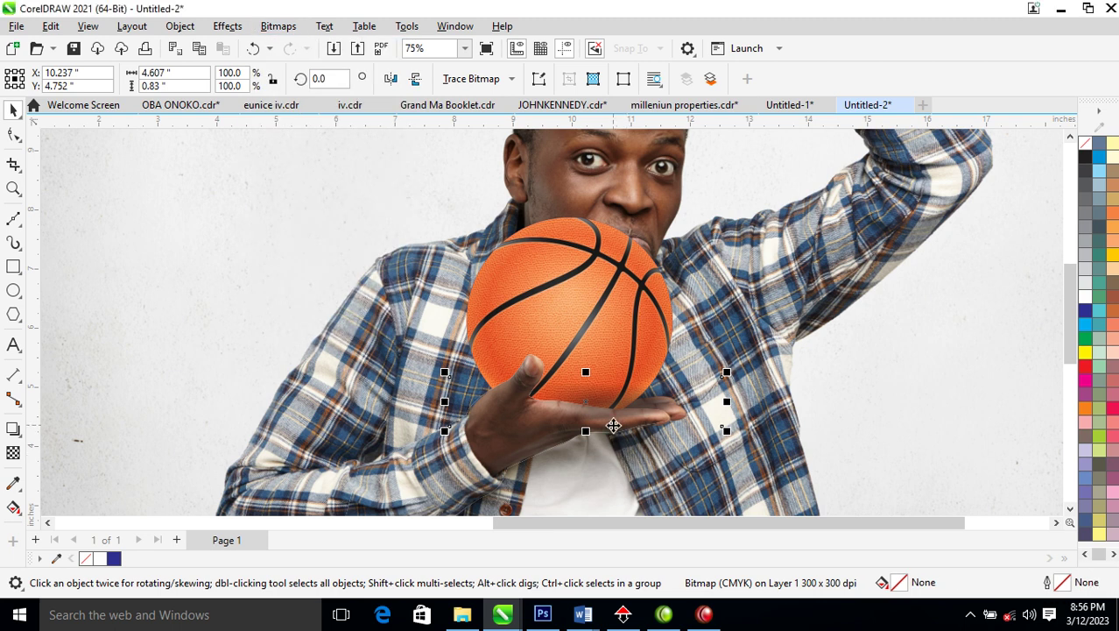
Add a transparency fade, flatten it to a 300 dpi bitmap, and nudge it to X 10.056", Y 4.779"
key("space")
left_click_drag(617, 403, 620, 420)
key("space")
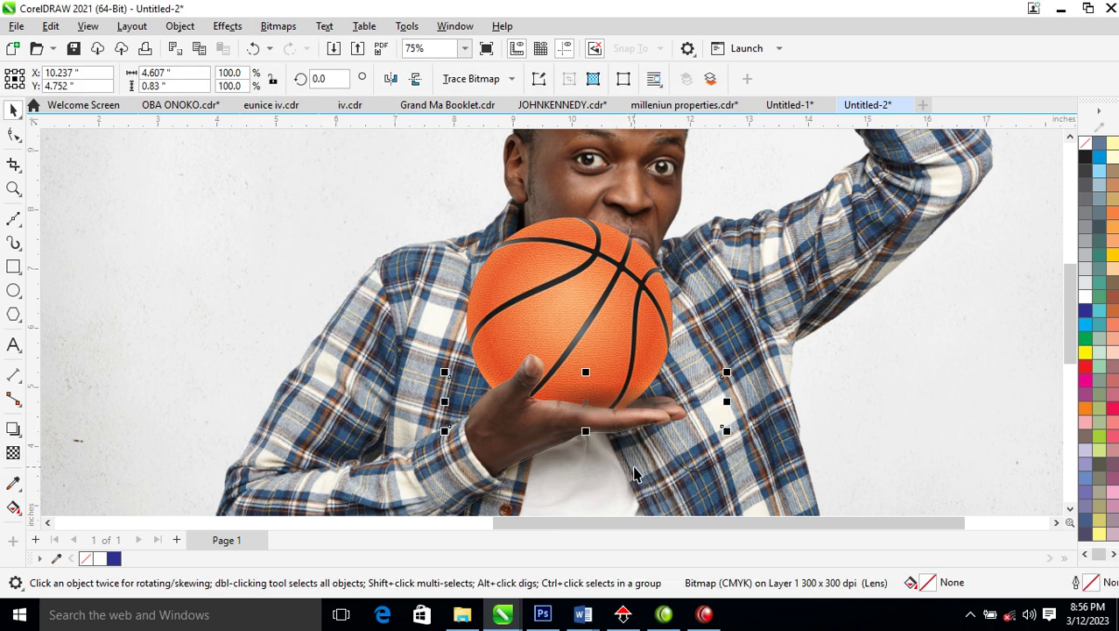
key("alt+b")
key("Return")
key("Return")
left_click_drag(613, 399, 622, 408)
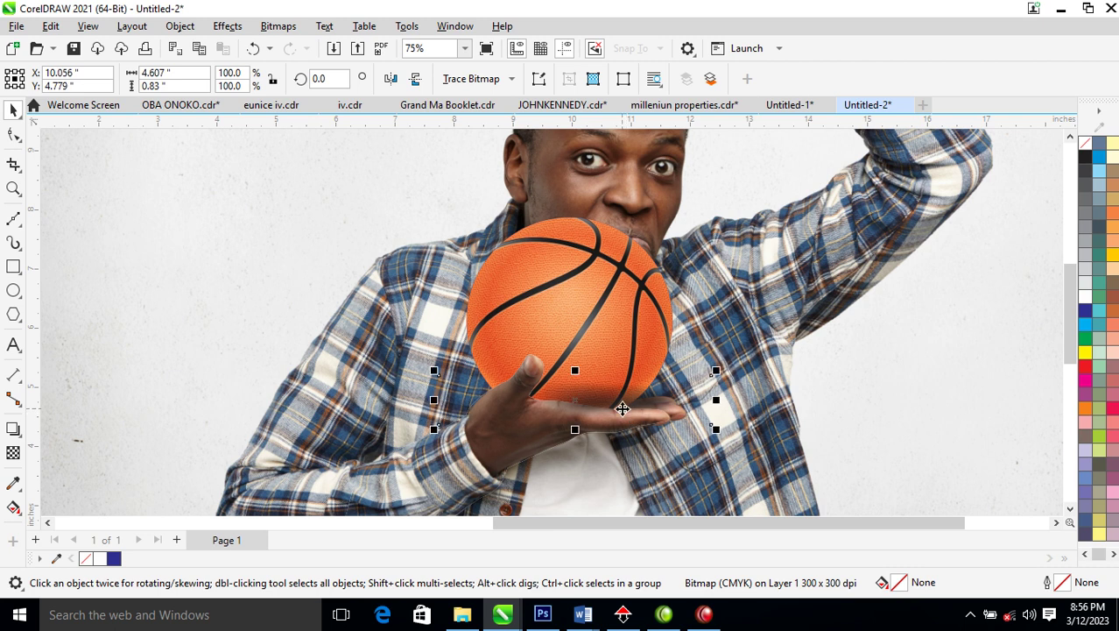
Duplicate the entire photo composite and place the copy to the left
scroll(648, 449, "down", 7)
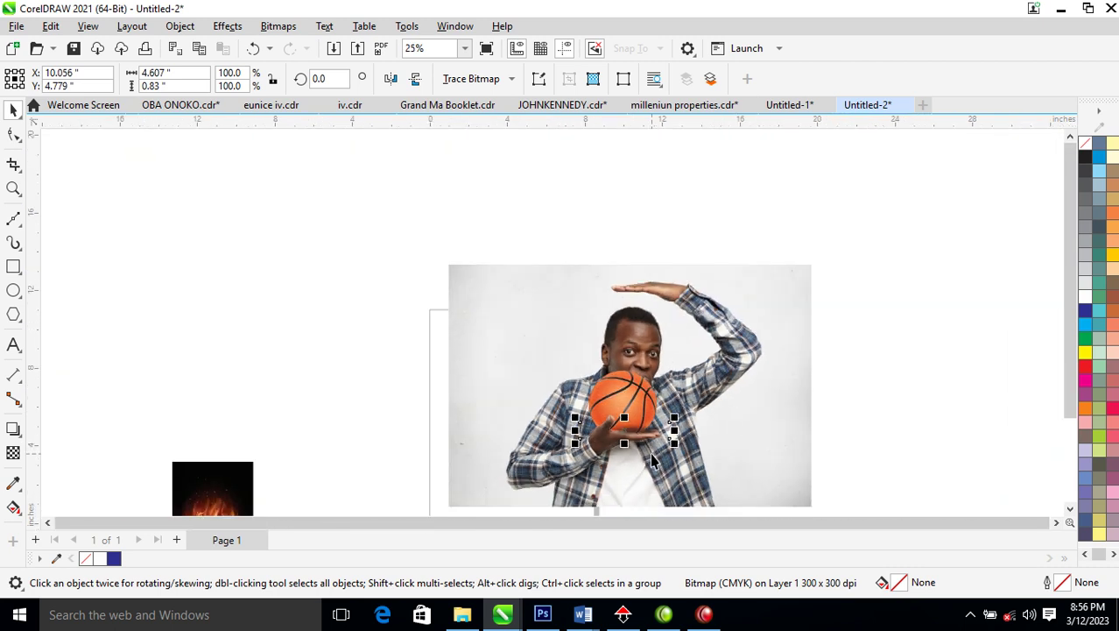
key("z")
left_click_drag(306, 324, 706, 455)
key("space")
left_click_drag(481, 182, 859, 435)
left_click_drag(782, 352, 456, 341)
Delete the basketball, hand cut-out and shadow from the left copy
key("Escape")
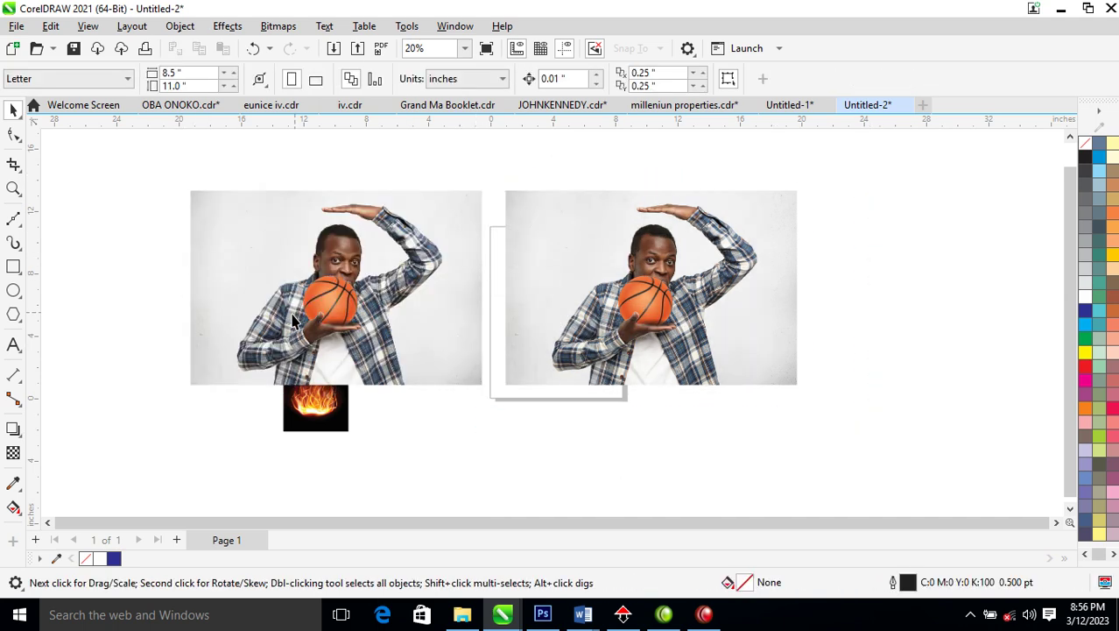
left_click_drag(403, 310, 417, 328)
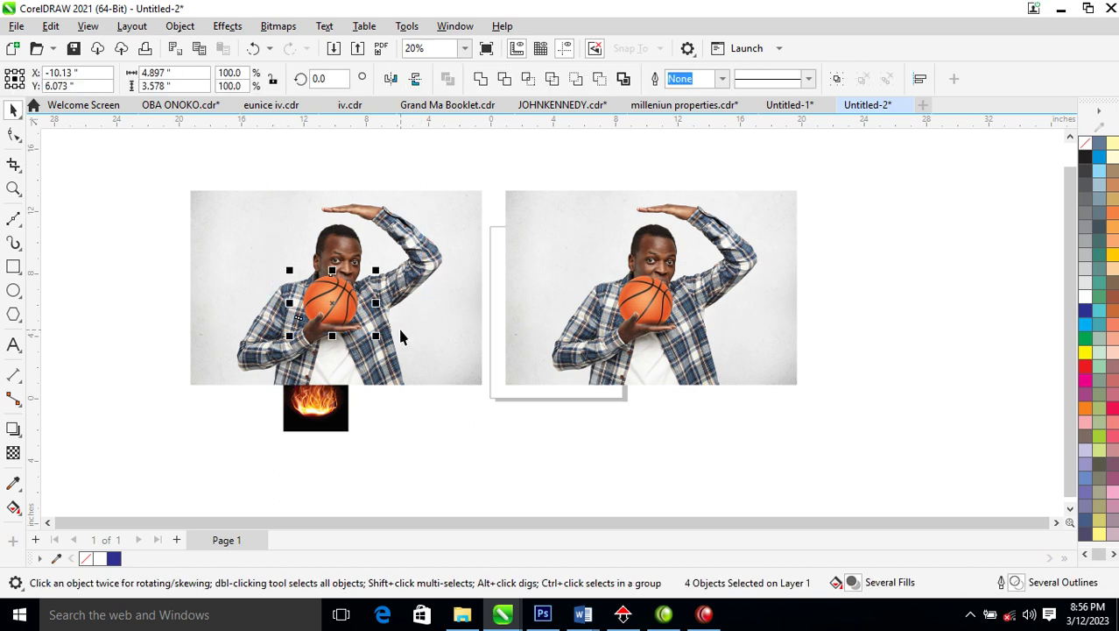
key("Delete")
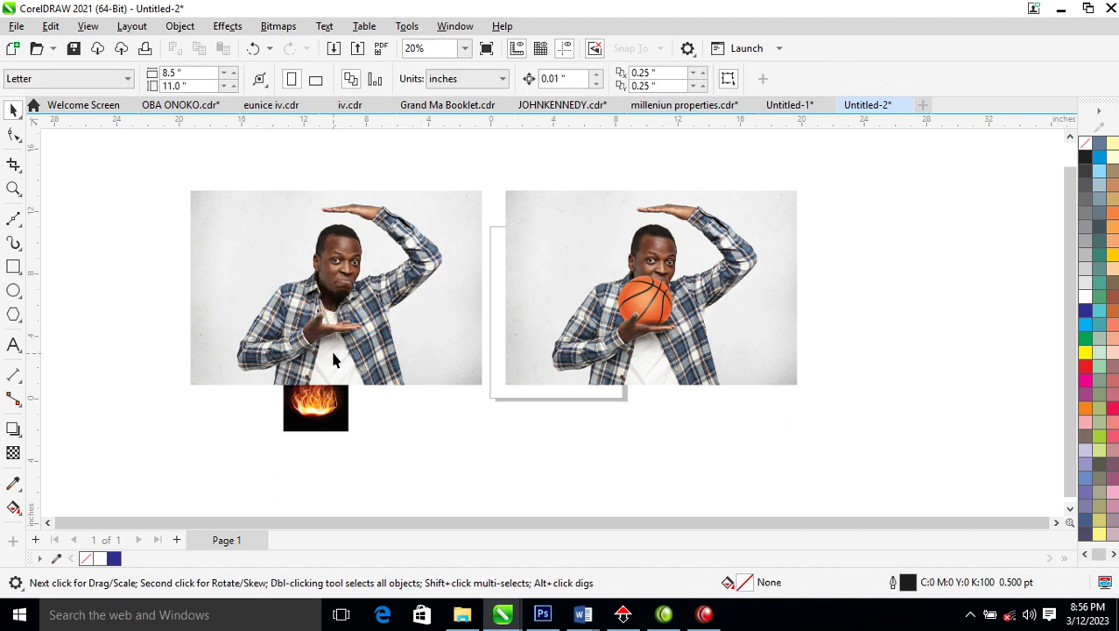
left_click(341, 351)
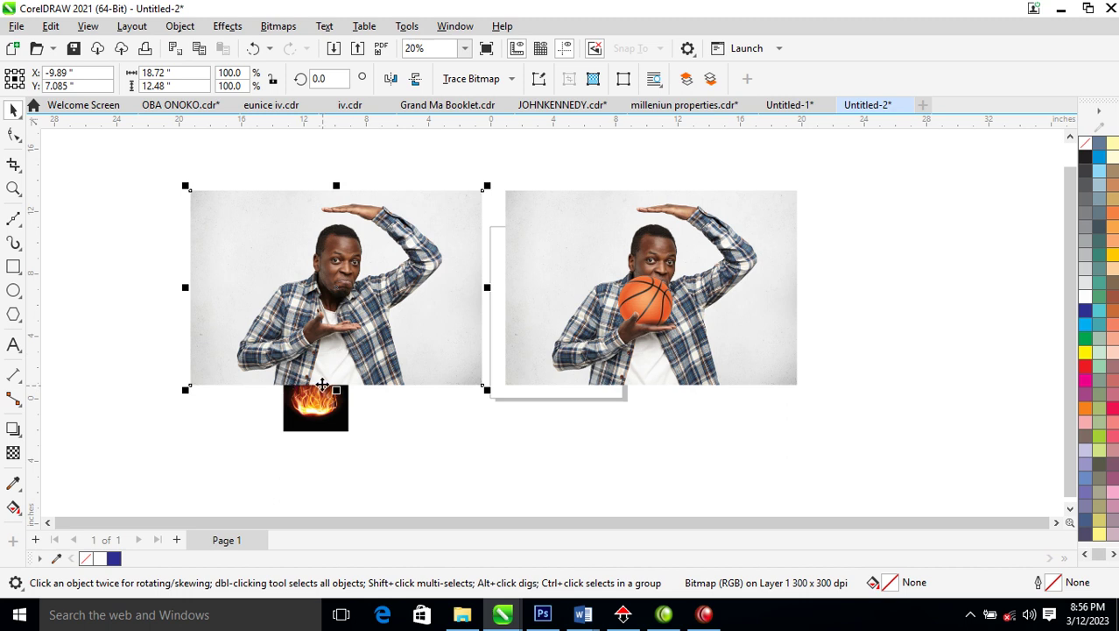
Move the fire image up over the left man's torso, in front of the photo
key("z")
left_click_drag(254, 270, 435, 436)
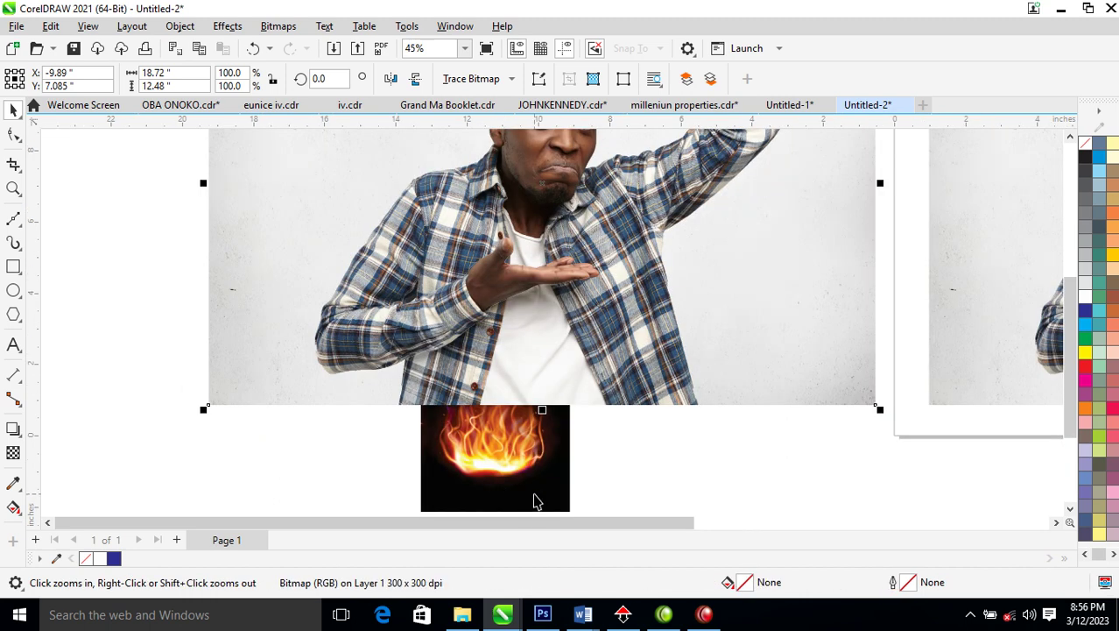
key("space")
left_click(538, 495)
left_click_drag(540, 488, 573, 314)
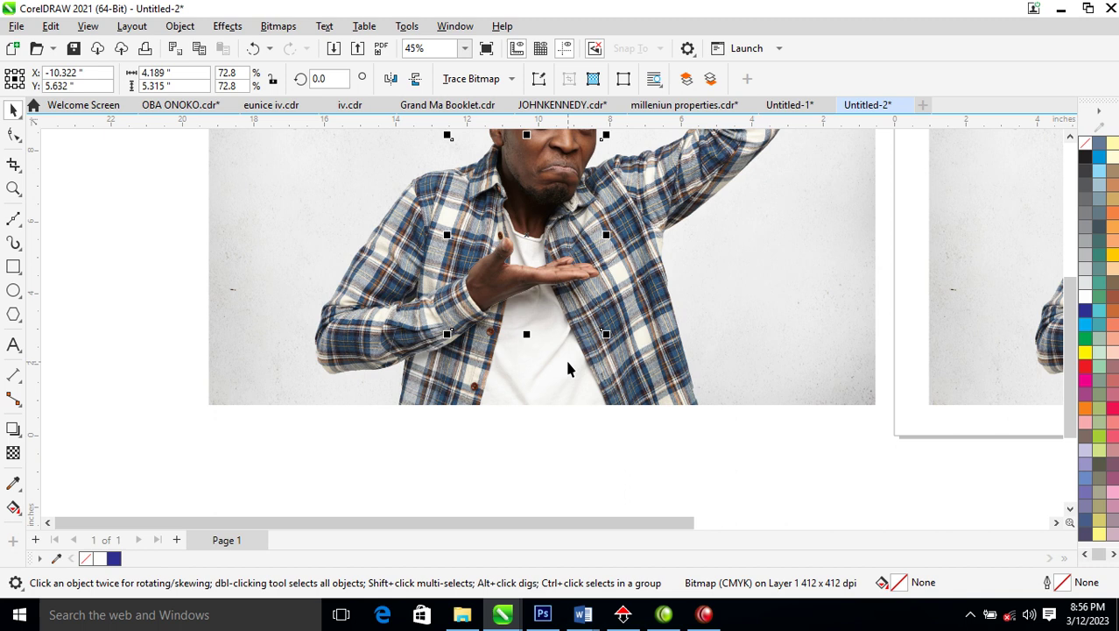
key("shift+Page_Up")
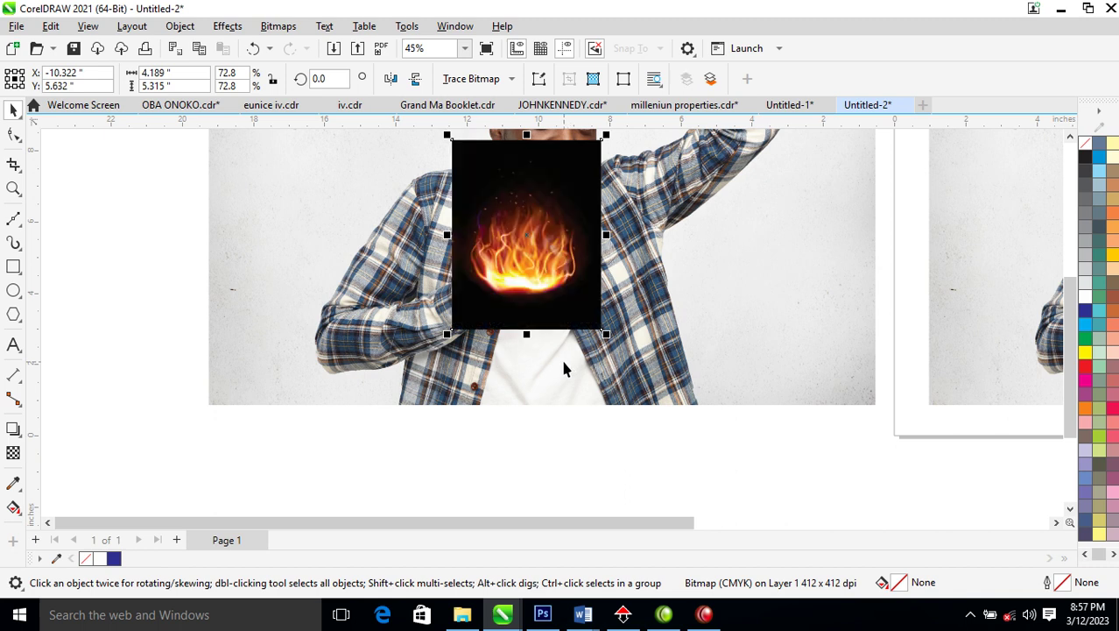
Send the fire behind the man's hand and nudge it slightly upward onto the palm
scroll(564, 357, "down", 3)
key("space")
left_click_drag(468, 198, 652, 343)
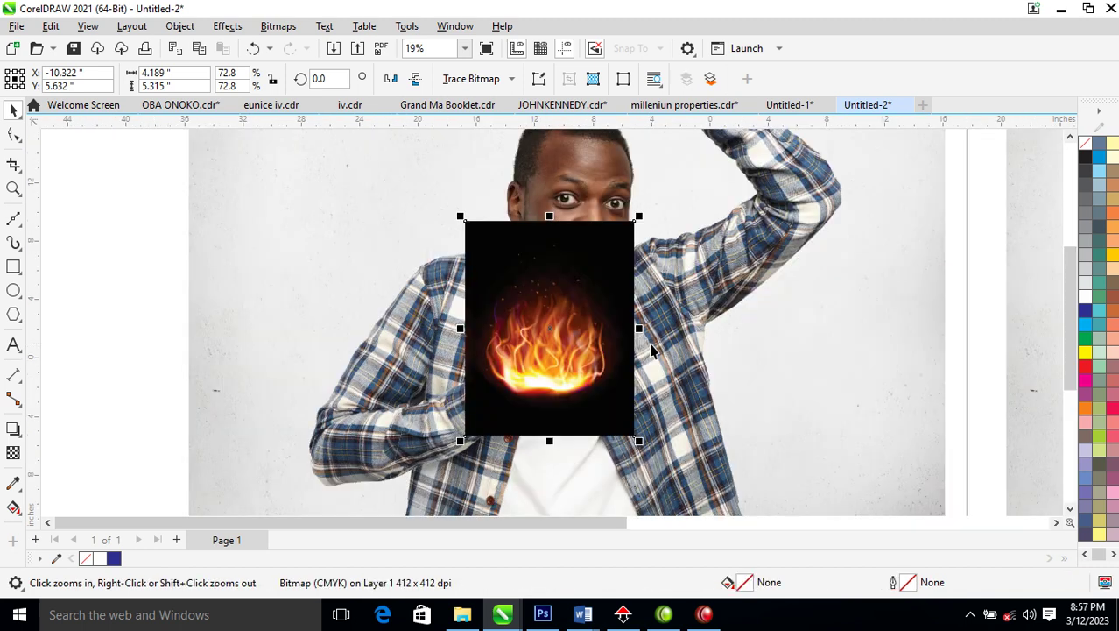
key("space")
key("ctrl+Page_Down")
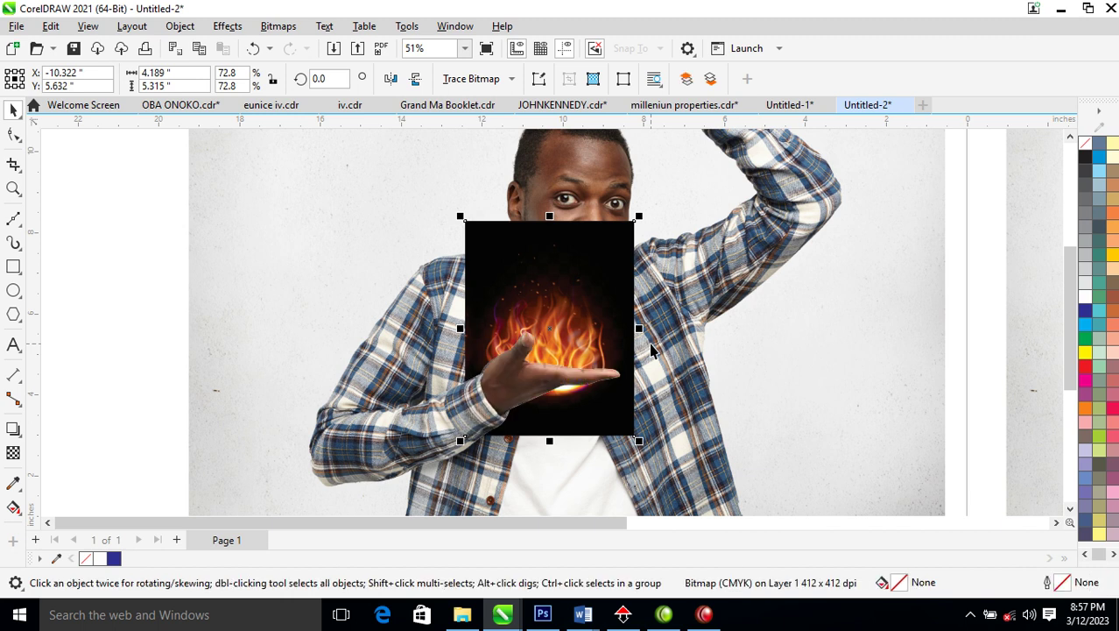
left_click_drag(617, 292, 619, 282)
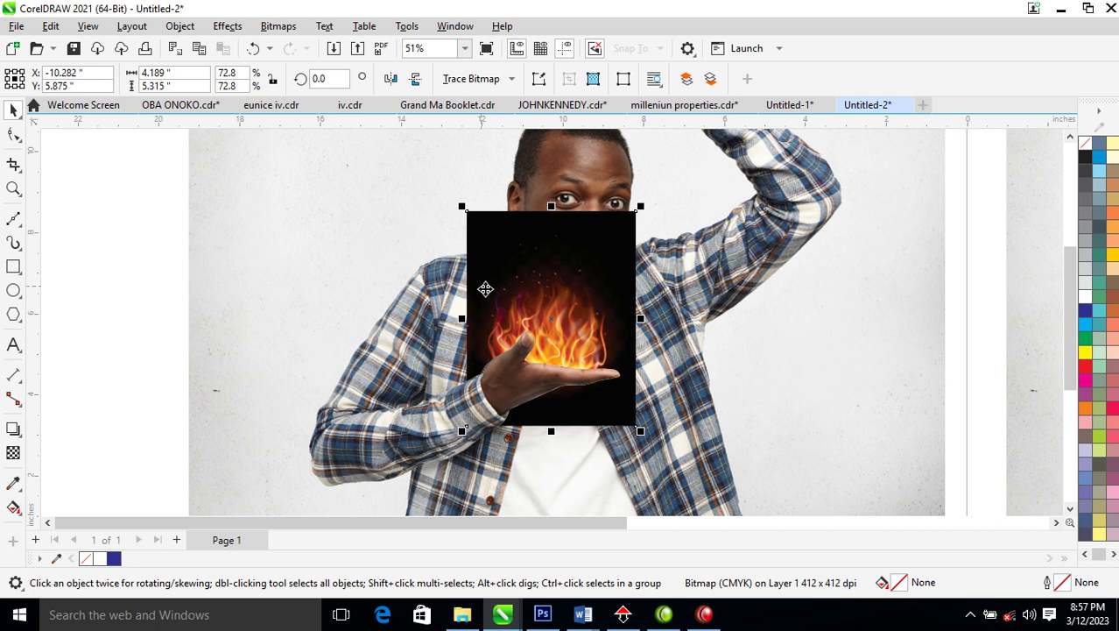
Give the fire a Uniform transparency with Screen merge mode to remove its black background
left_click(13, 451)
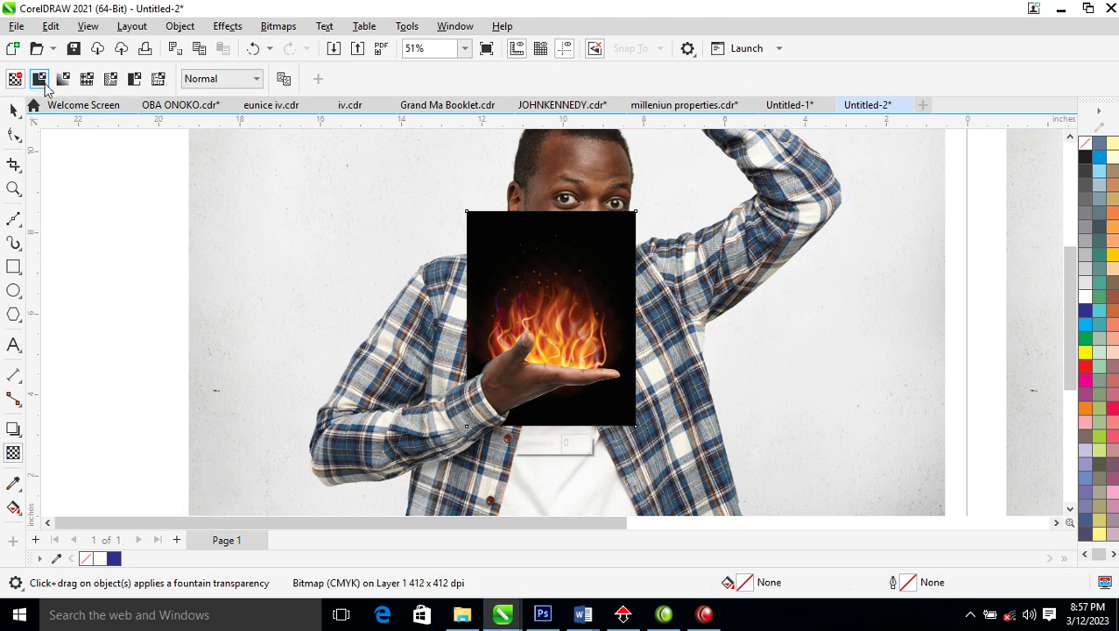
left_click(41, 79)
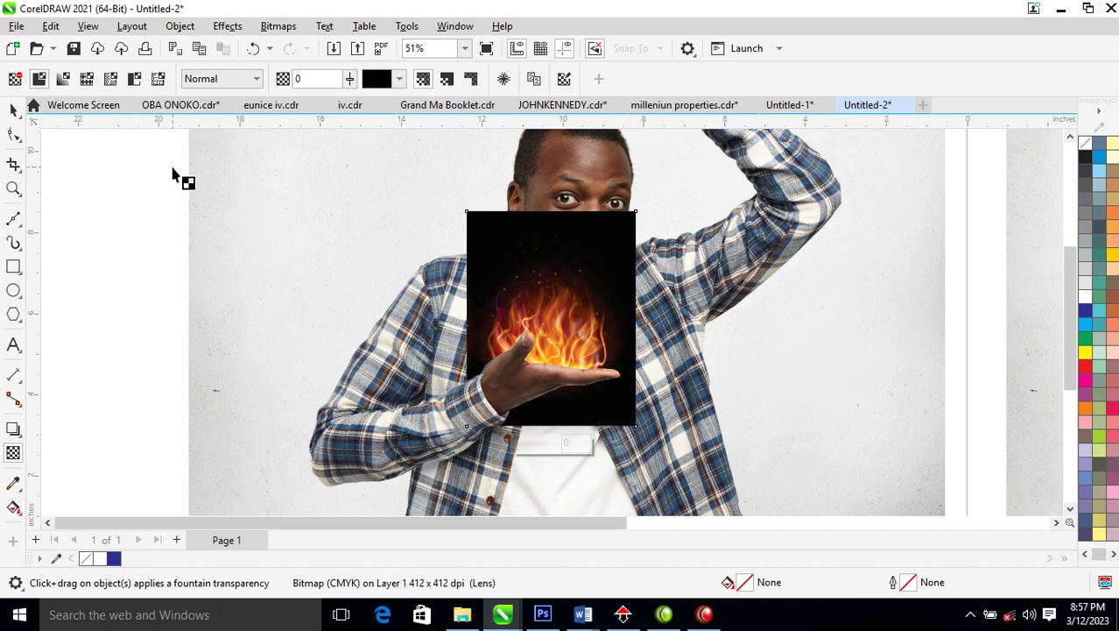
left_click(257, 81)
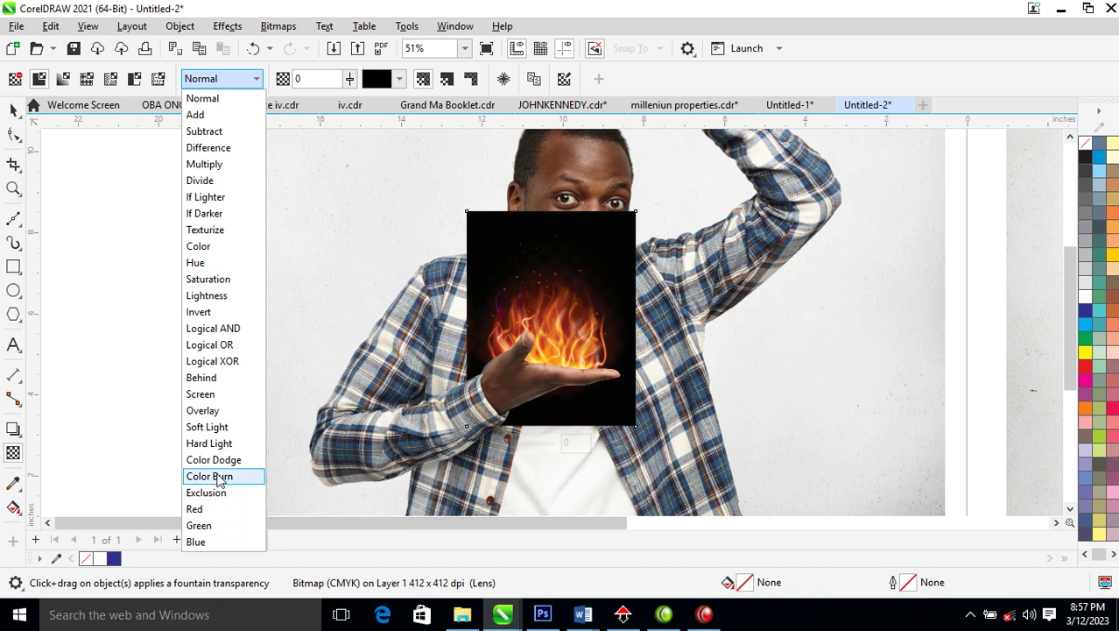
left_click(201, 394)
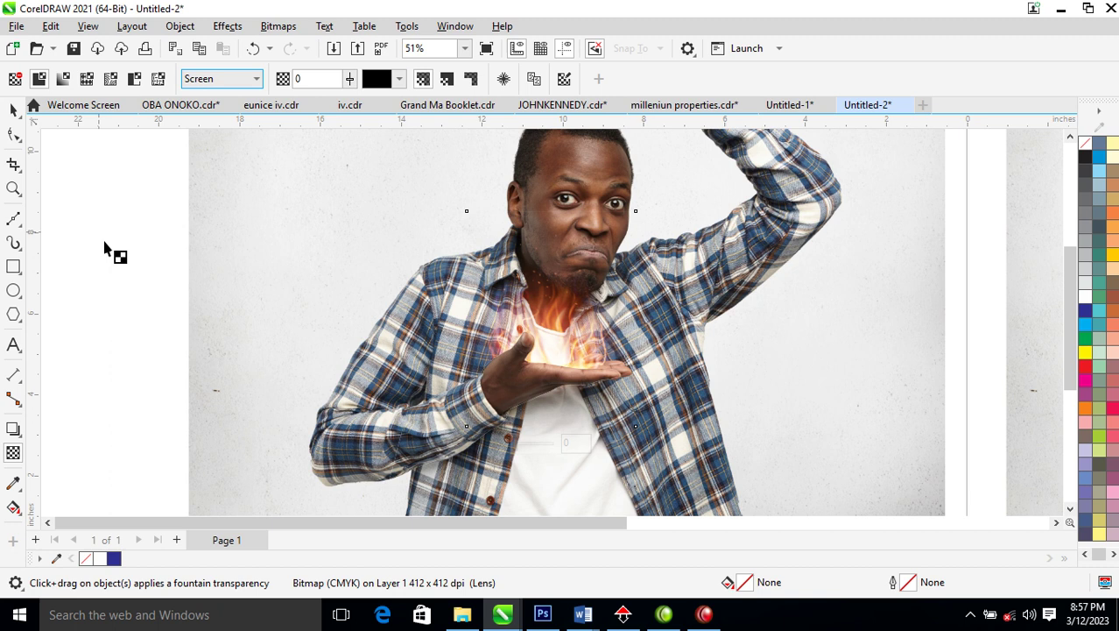
Reposition the glowing fire onto the copied man's palm at X -9.713", Y 6.159"
left_click(13, 110)
left_click_drag(581, 305, 600, 300)
left_click_drag(600, 349, 596, 346)
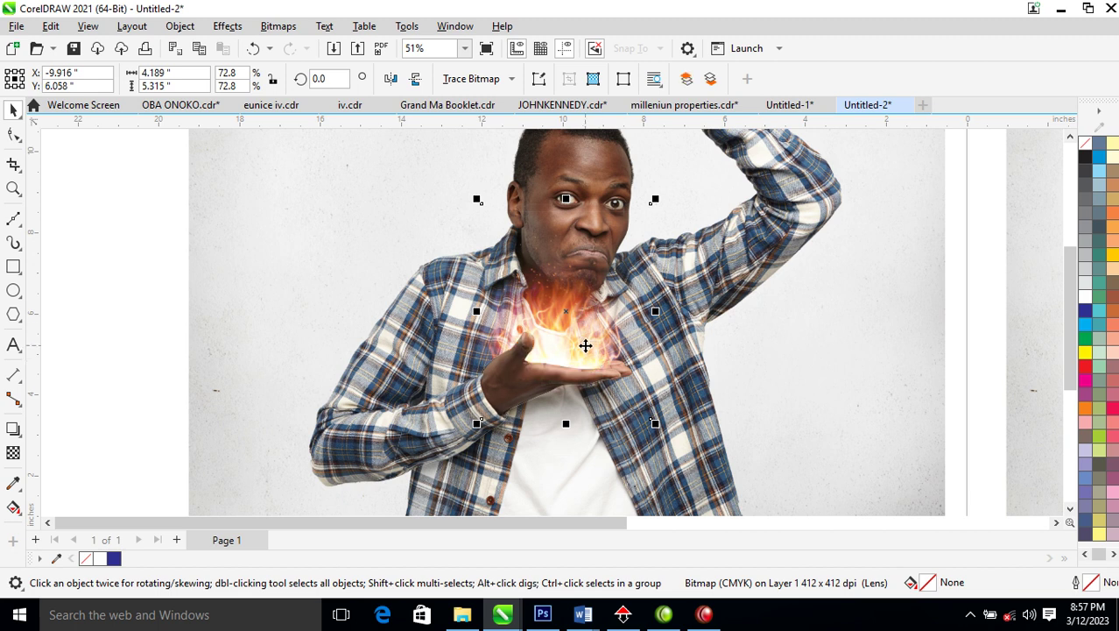
mouse_move(585, 345)
left_mouse_down()
mouse_move(587, 334)
mouse_move(590, 353)
left_mouse_up()
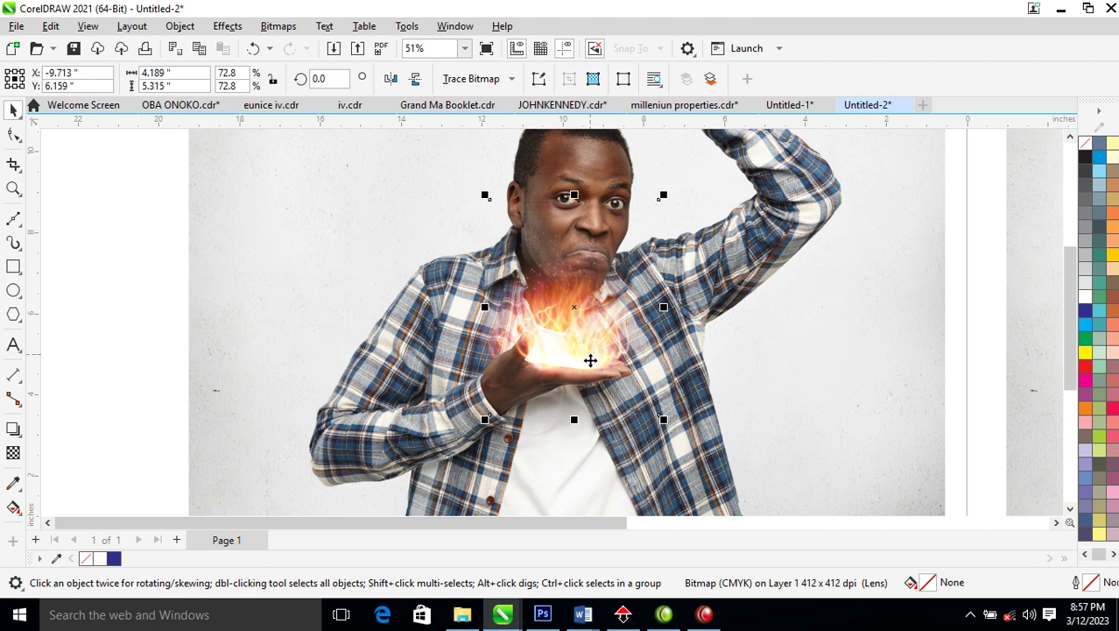
scroll(596, 377, "down", 5)
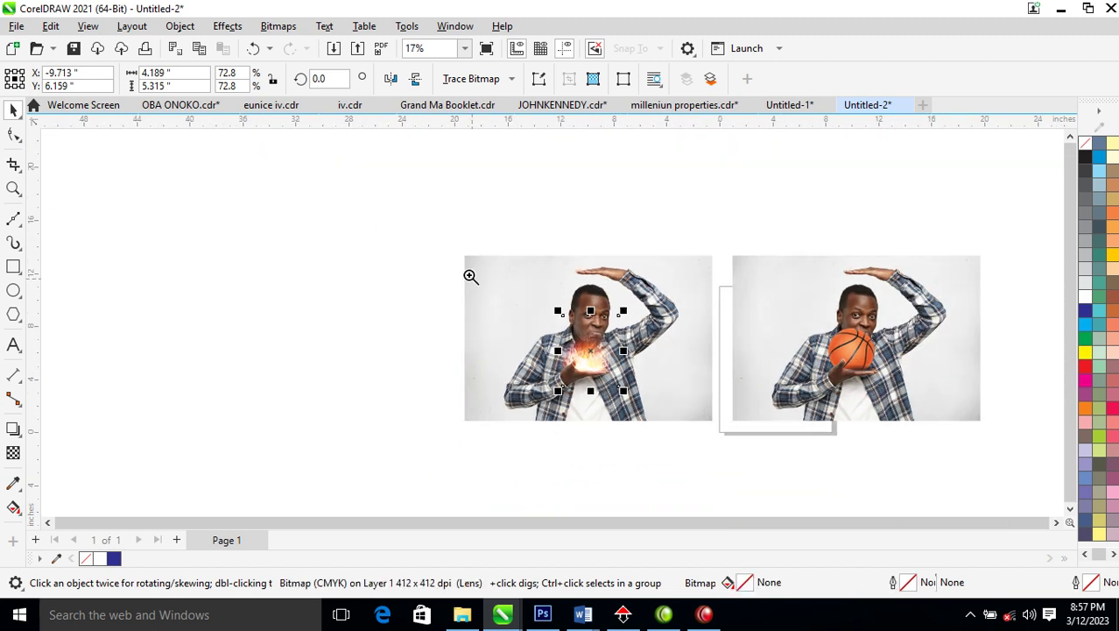